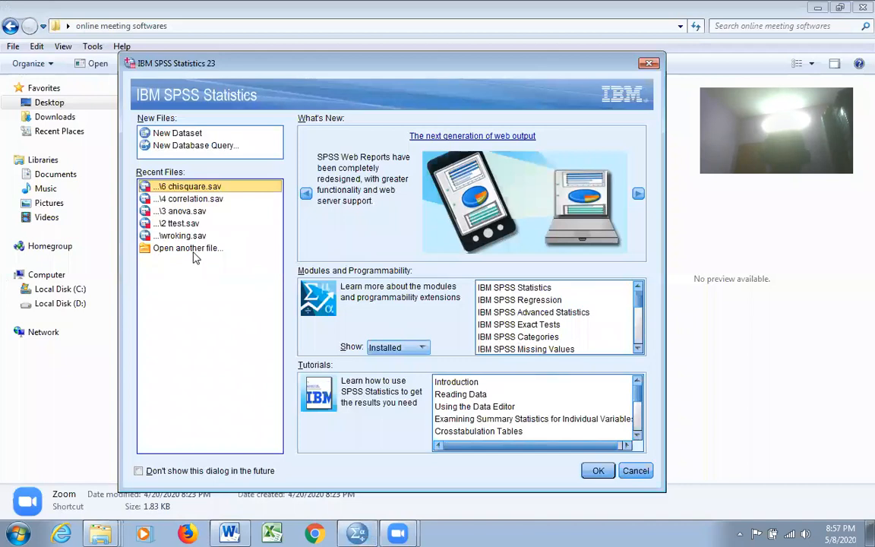
- Open 2 ttest.sav from Desktop, SPSS online course 10-12 may 2020, Final data set for the online classes, and widen the club column
click(600, 471)
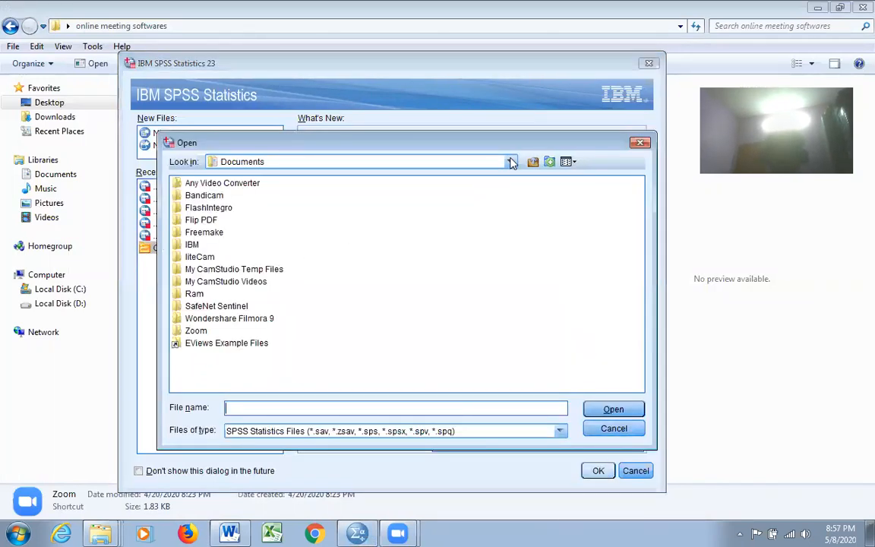
click(511, 162)
scroll(515, 202, up, 3)
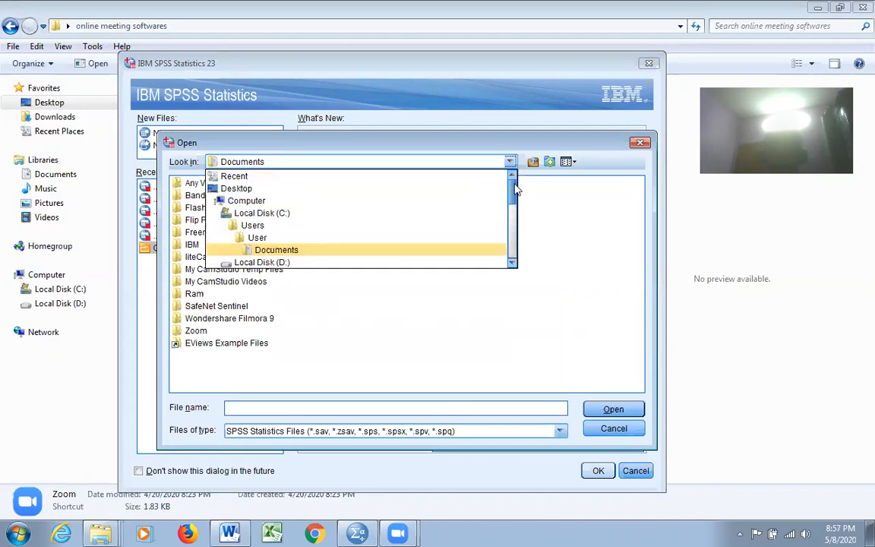
click(237, 188)
double_click(228, 355)
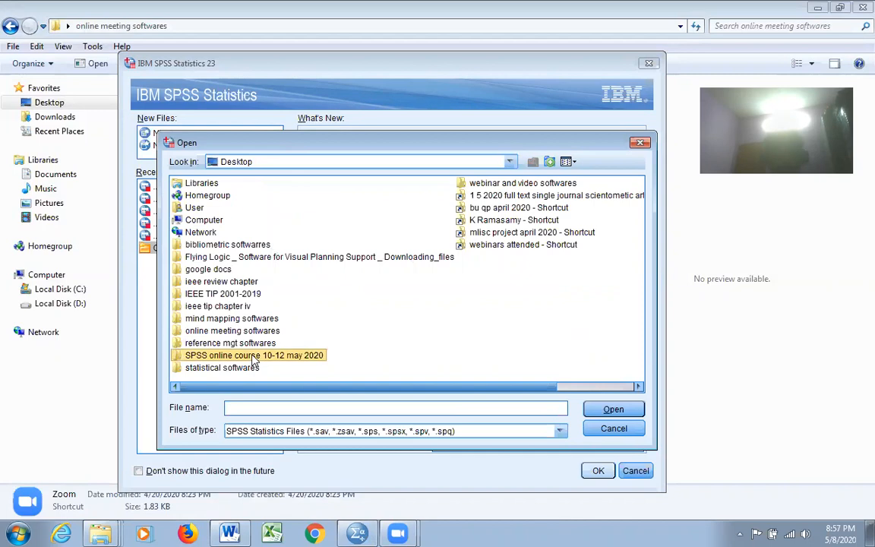
double_click(237, 245)
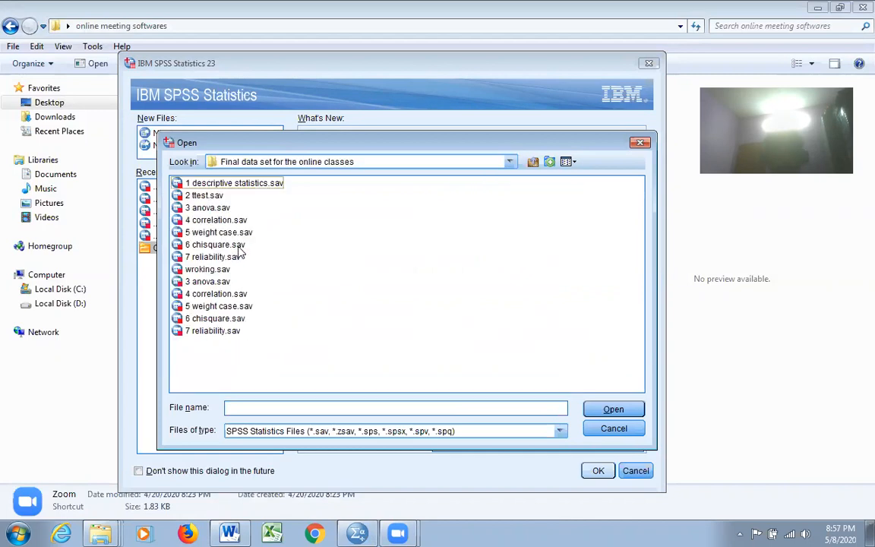
click(202, 196)
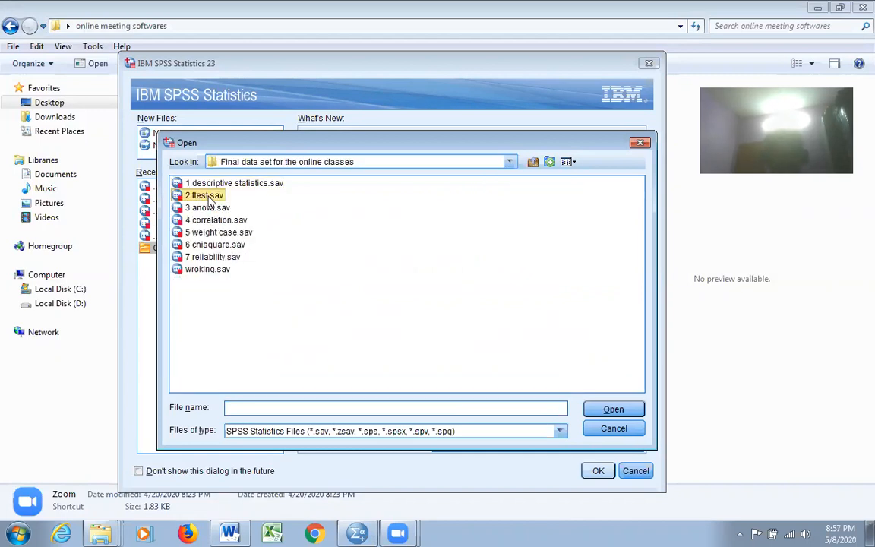
click(195, 196)
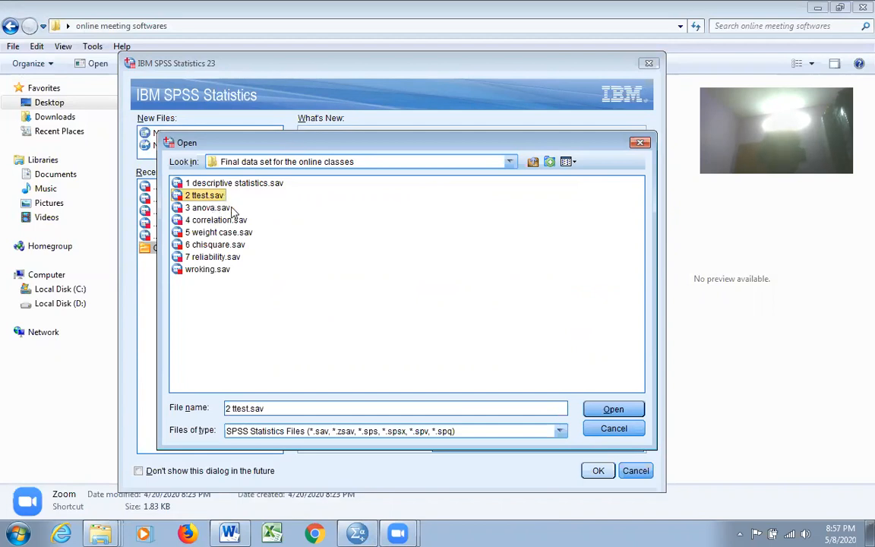
click(615, 410)
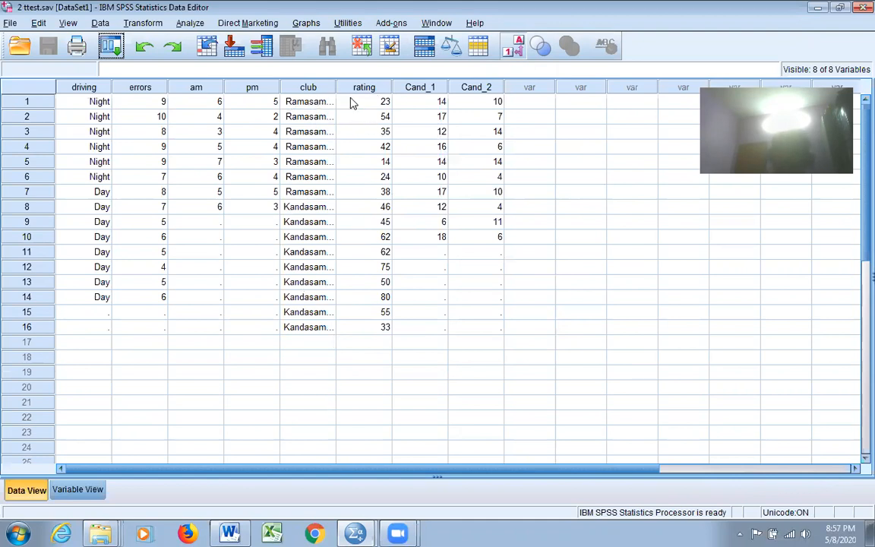
drag(335, 89, 385, 88)
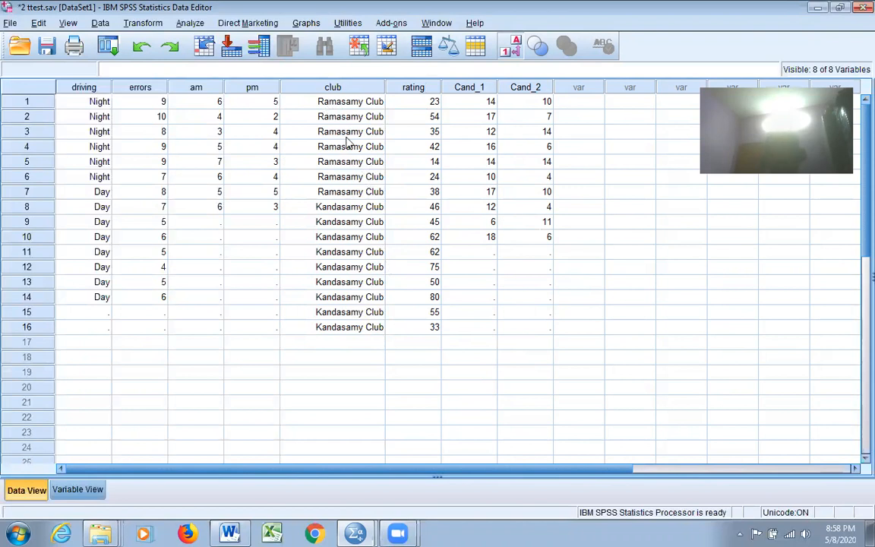
- Set up a legacy nonparametric two-independent-samples test with Club as the grouping variable, defining groups 1 and 2
click(191, 25)
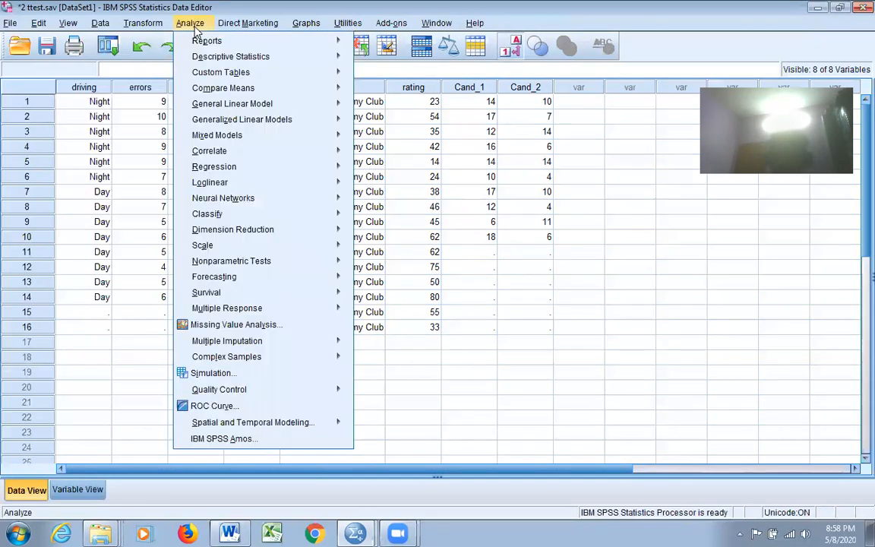
mouse_move(258, 263)
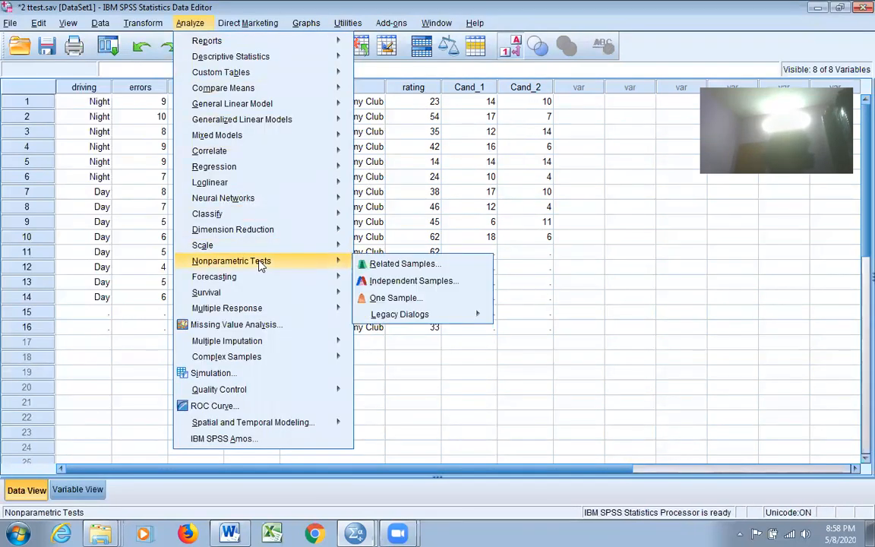
mouse_move(439, 322)
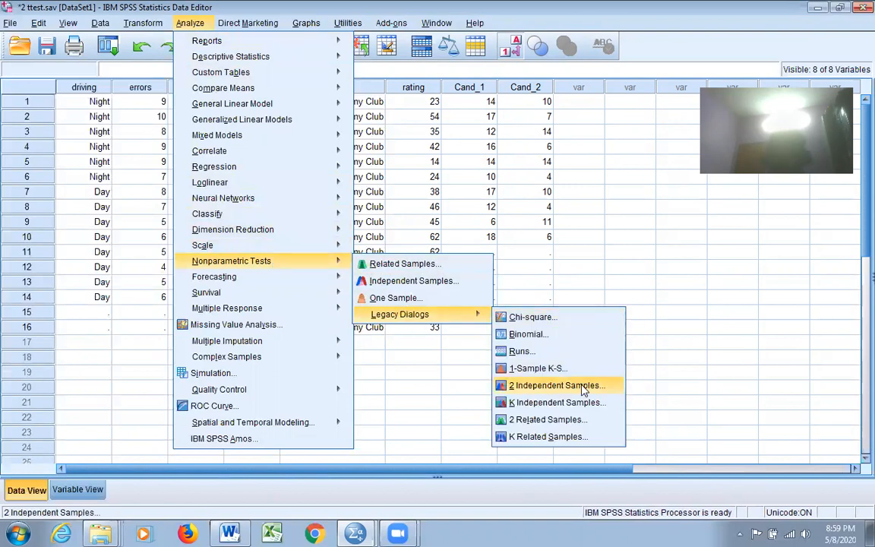
click(556, 385)
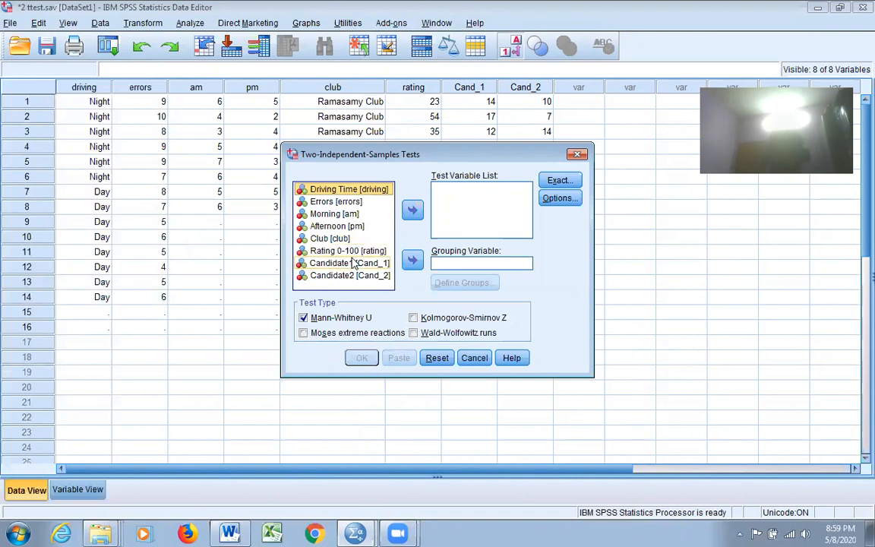
click(330, 239)
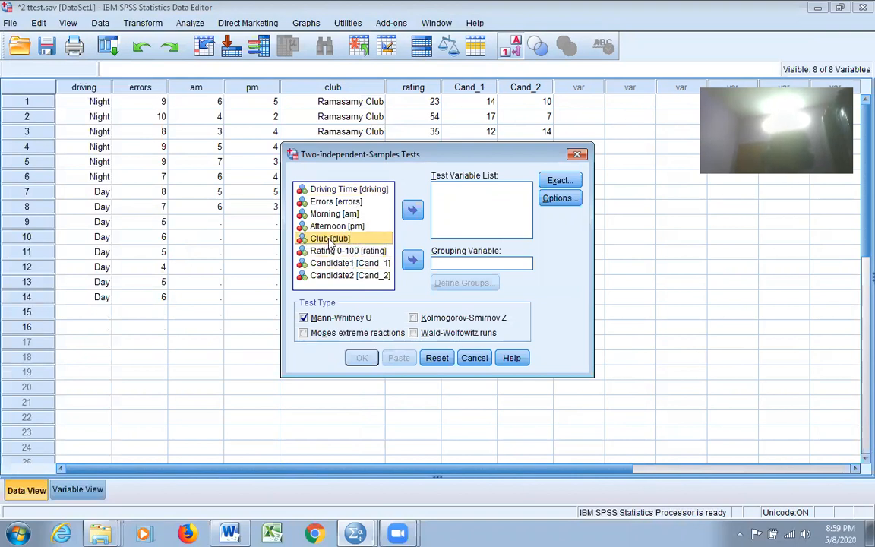
click(412, 261)
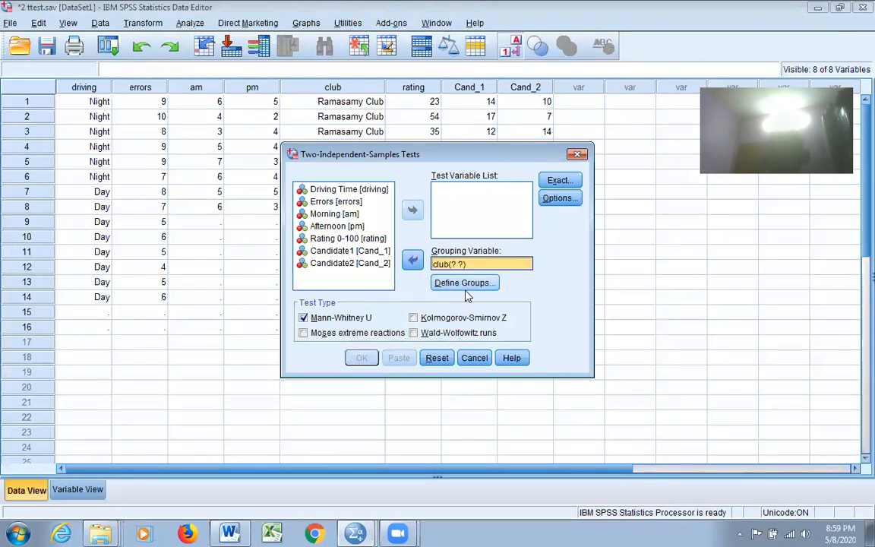
click(465, 286)
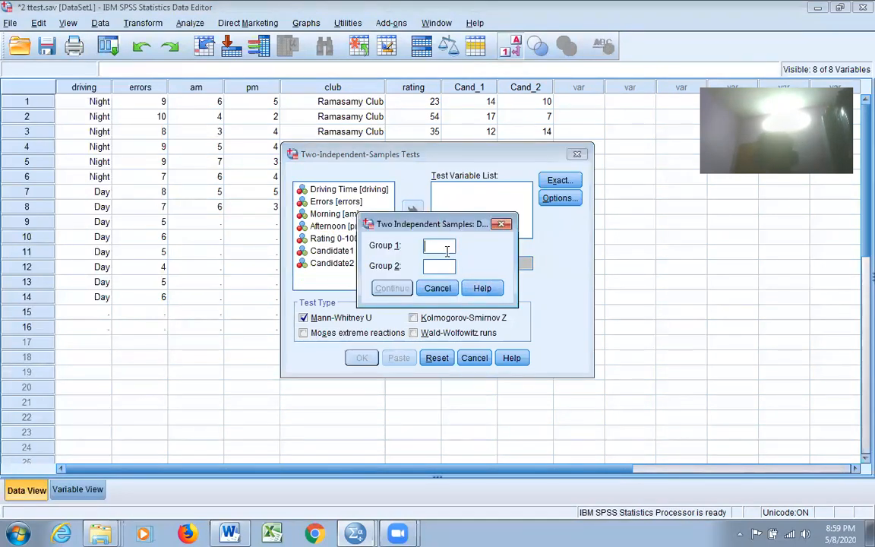
text(2)
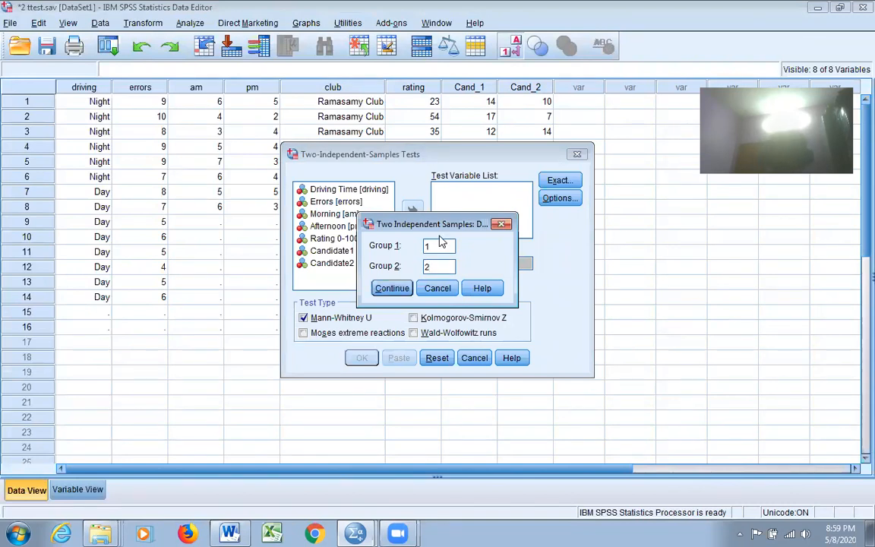
click(392, 288)
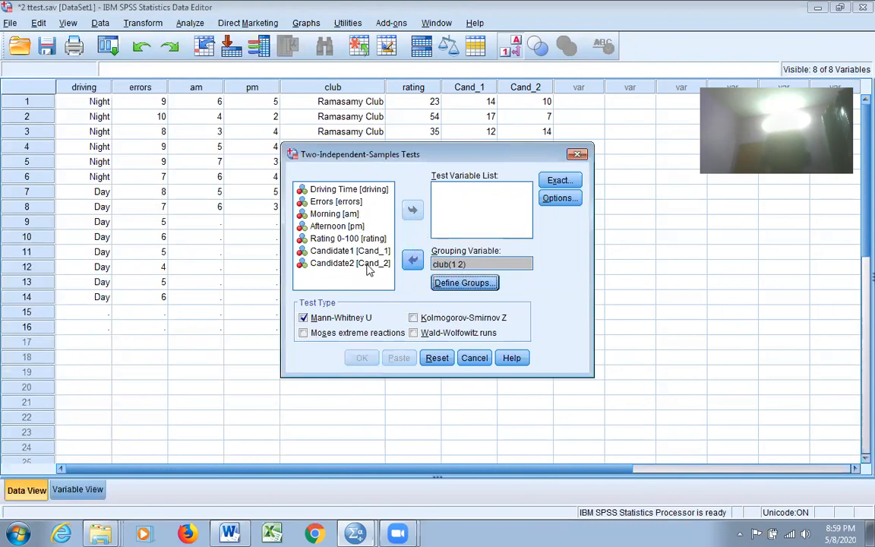
- Run the Mann-Whitney U test on Rating 0-100 with descriptive statistics included
click(338, 238)
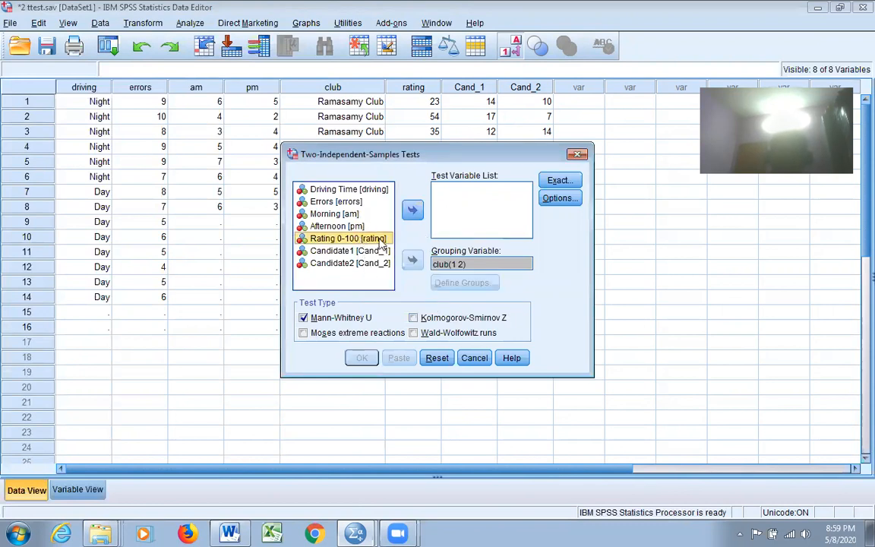
drag(380, 242, 457, 218)
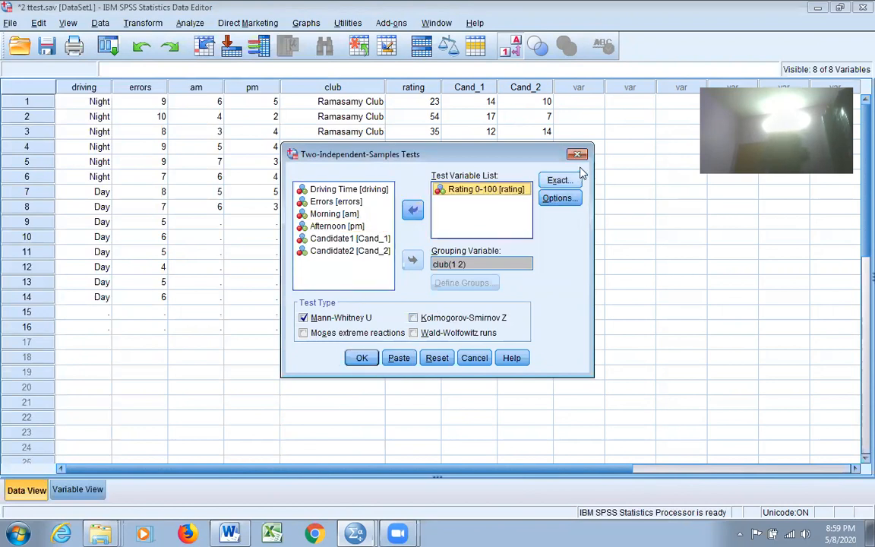
click(563, 197)
click(380, 235)
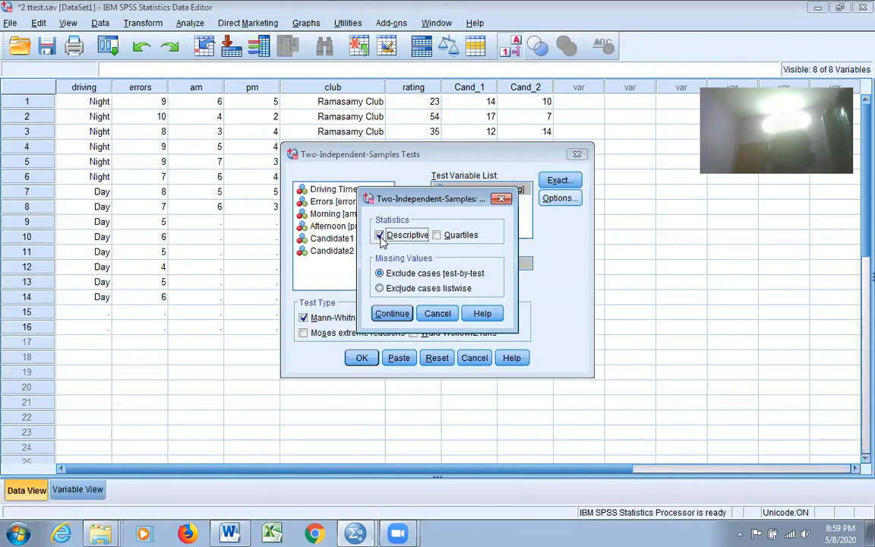
click(392, 312)
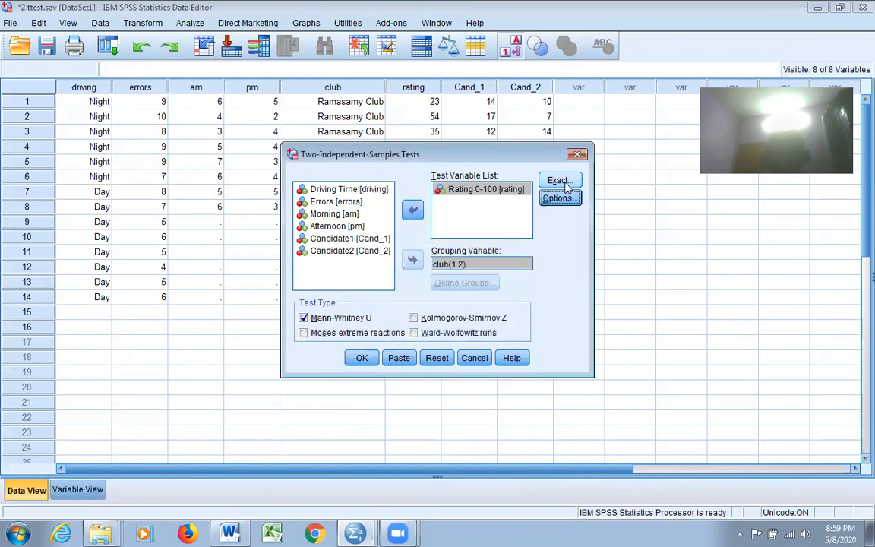
click(357, 358)
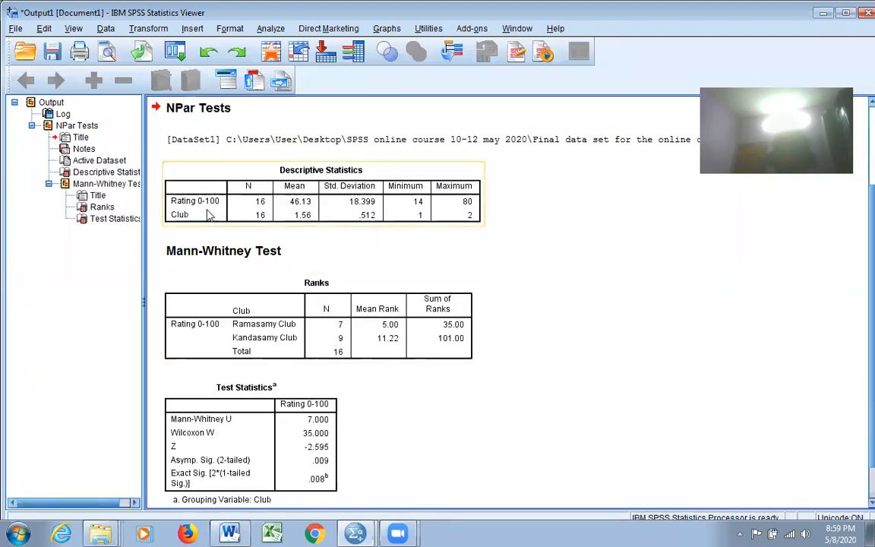
- Examine the mean ranks of the two clubs and the significance values in the Mann-Whitney test output
scroll(614, 308, down, 1)
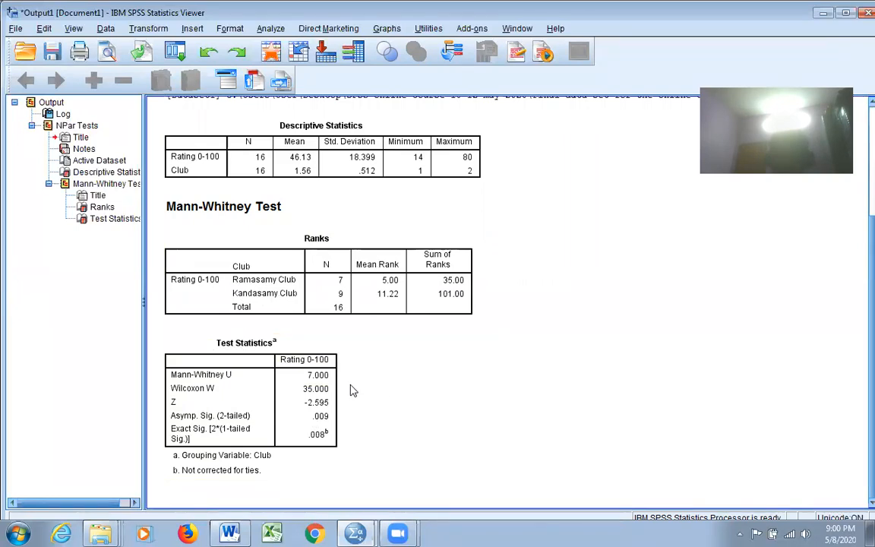
click(214, 447)
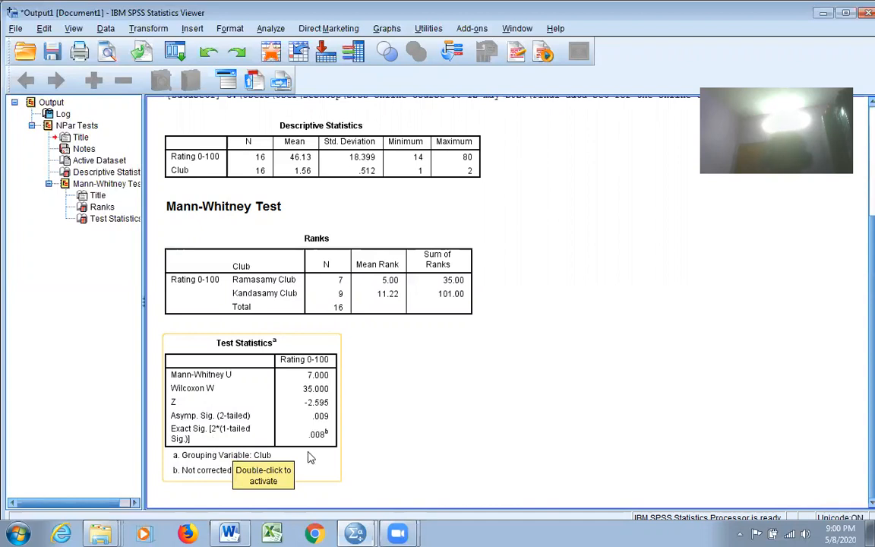
click(372, 426)
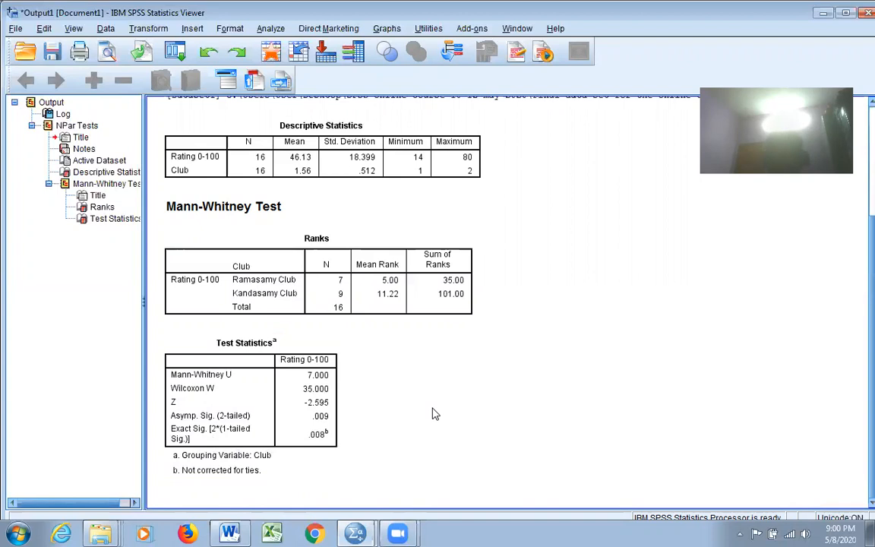
click(304, 384)
click(232, 292)
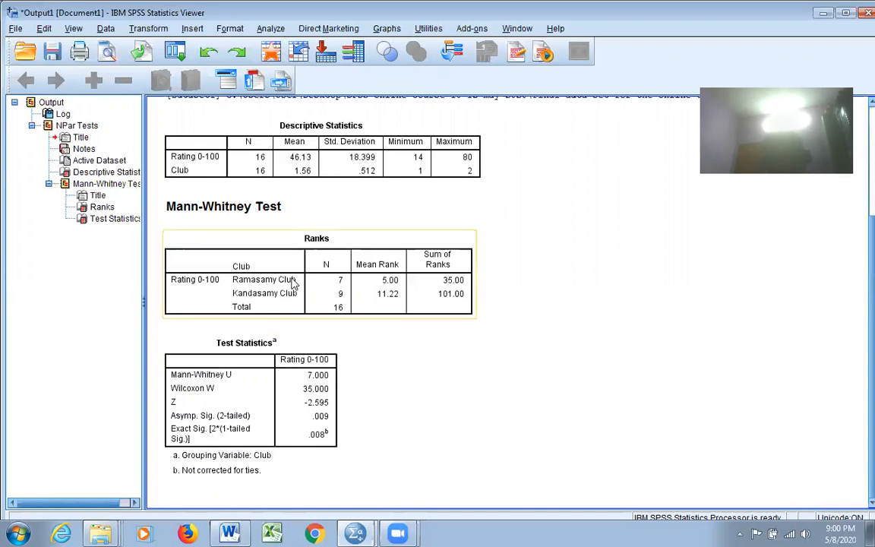
click(325, 333)
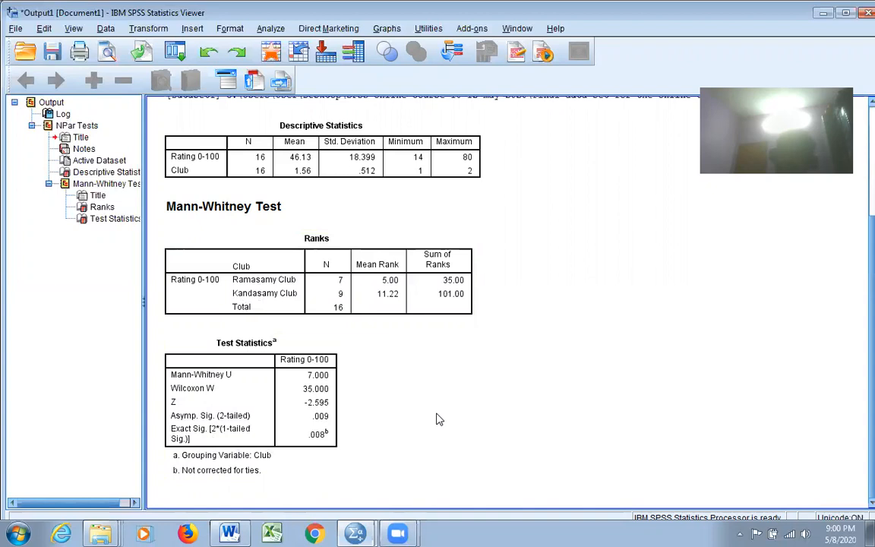
click(305, 452)
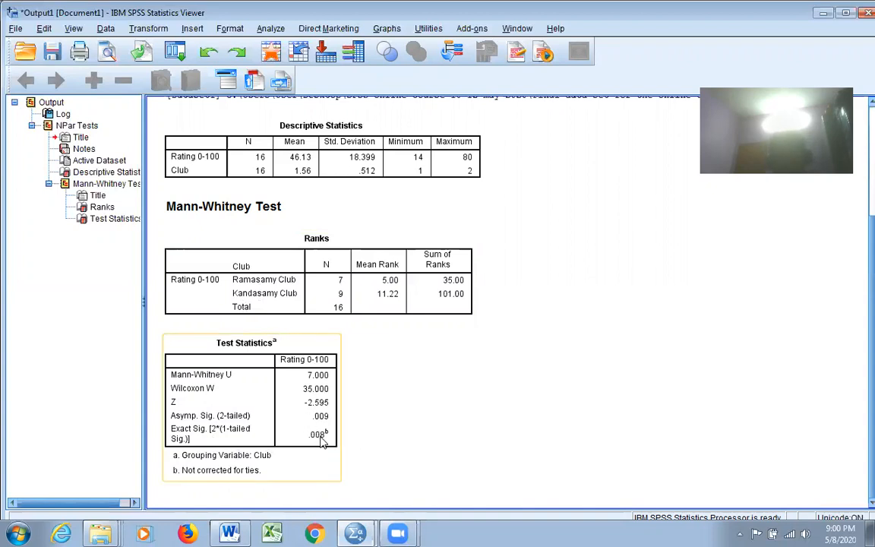
click(348, 445)
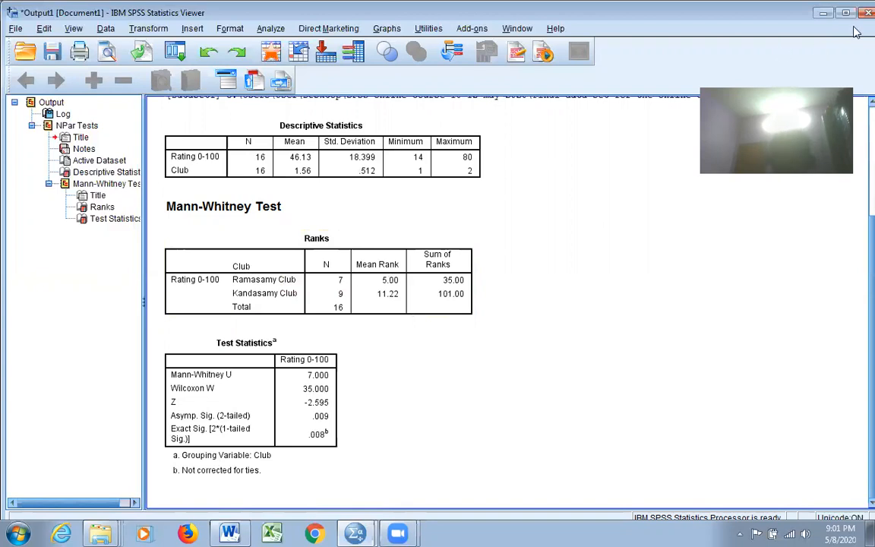
- Set up a legacy nonparametric two-related-samples test that pairs Candidate1 with Candidate2
click(824, 14)
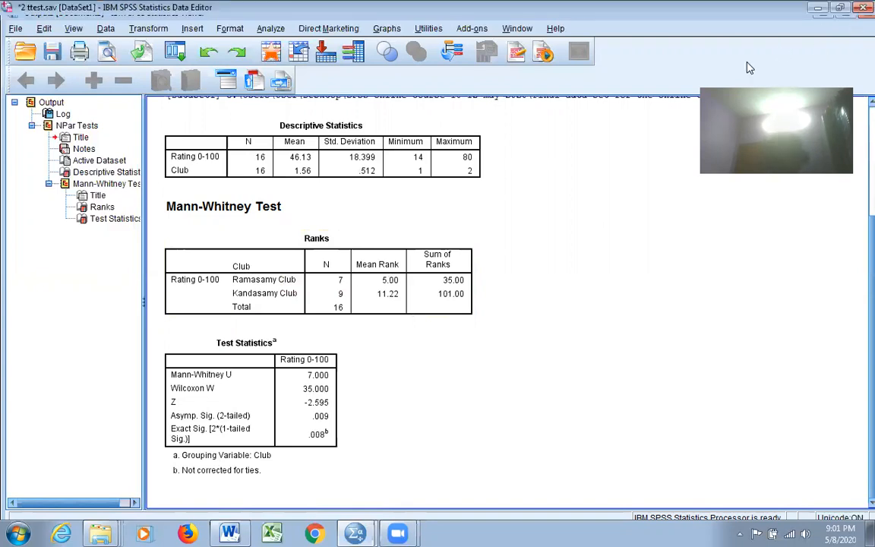
drag(616, 468, 716, 471)
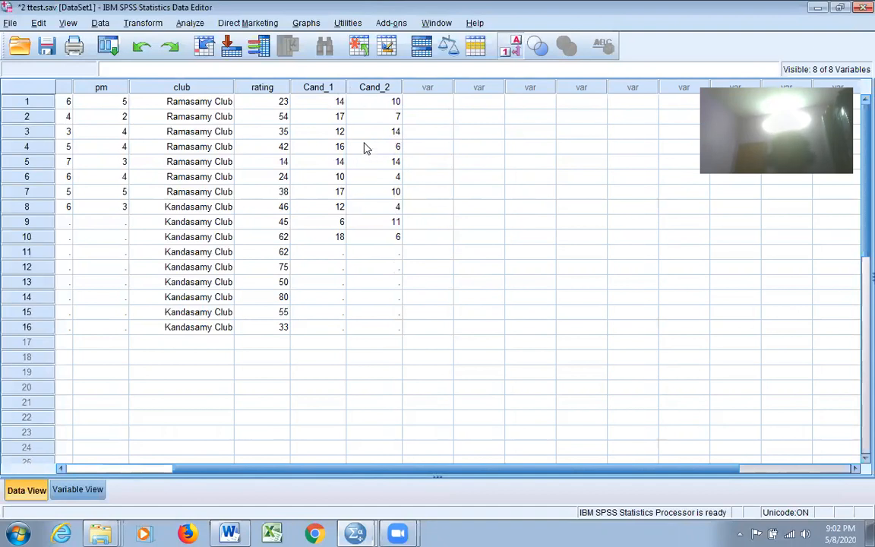
click(192, 24)
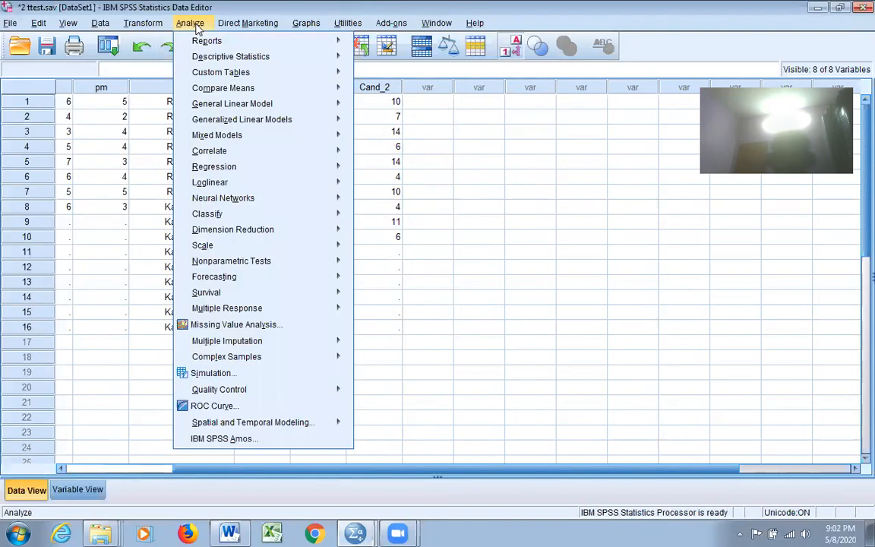
mouse_move(253, 346)
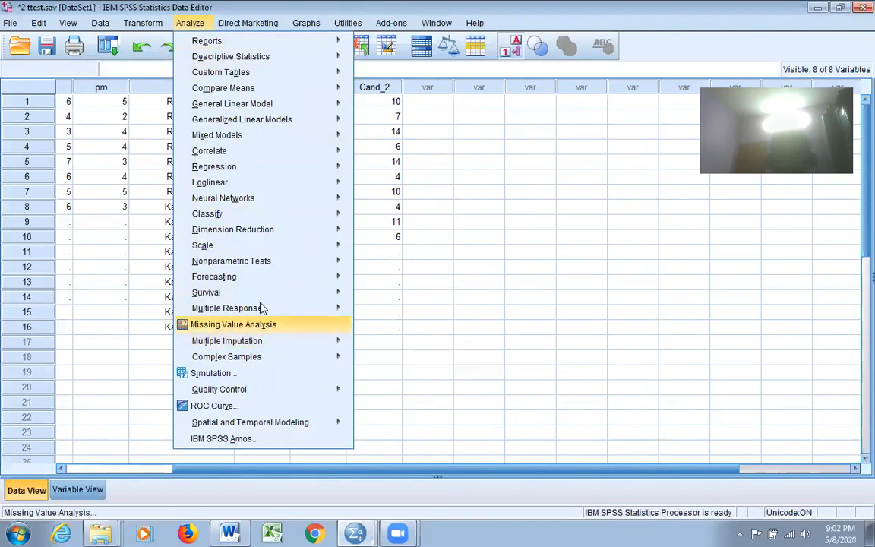
mouse_move(274, 262)
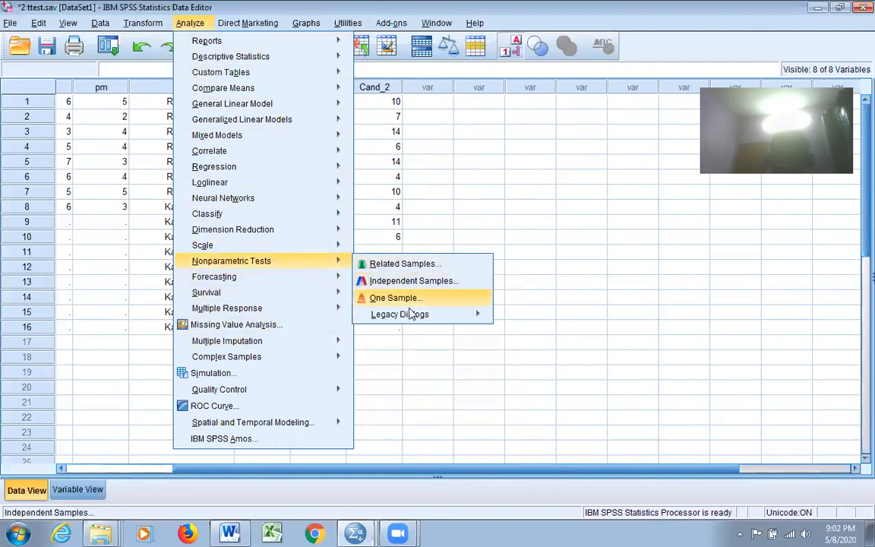
mouse_move(414, 323)
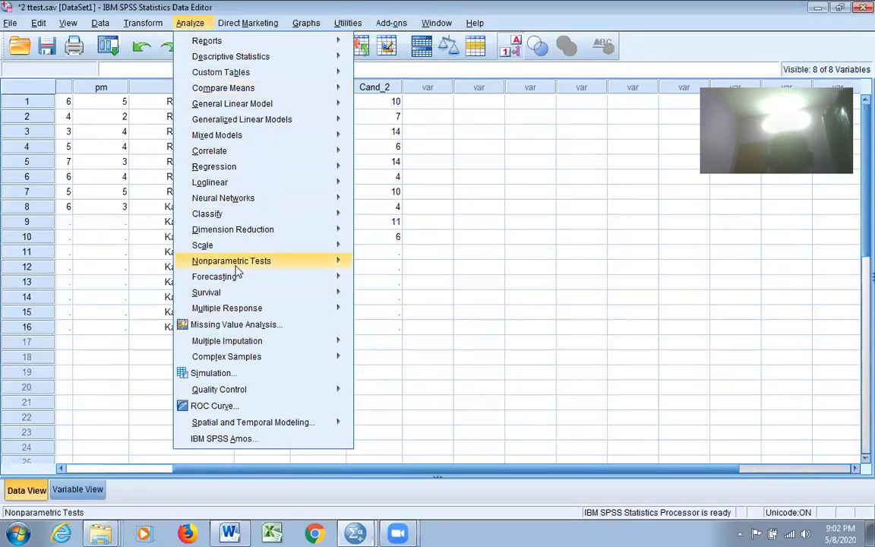
mouse_move(231, 262)
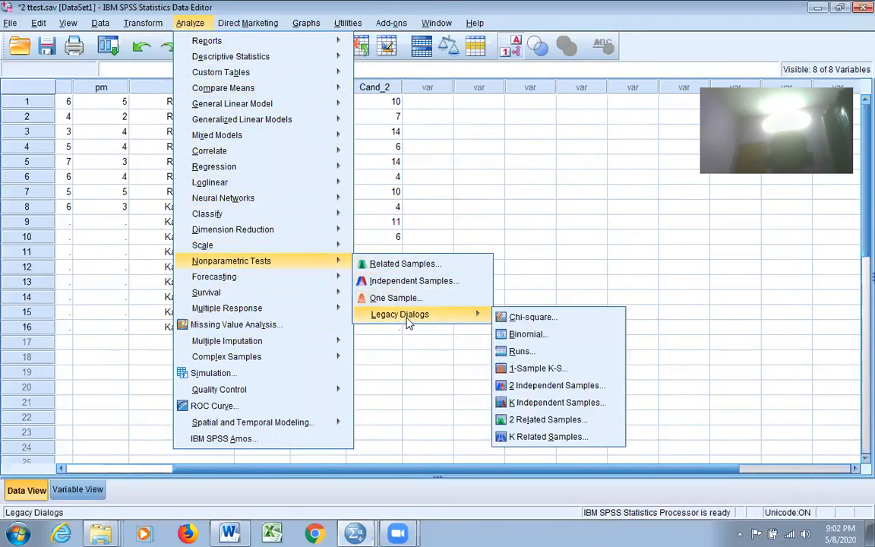
click(549, 420)
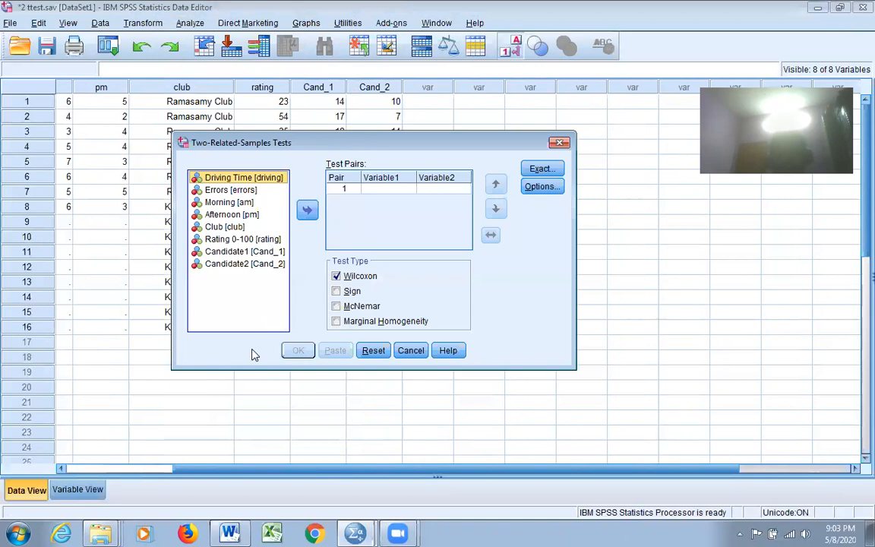
click(228, 252)
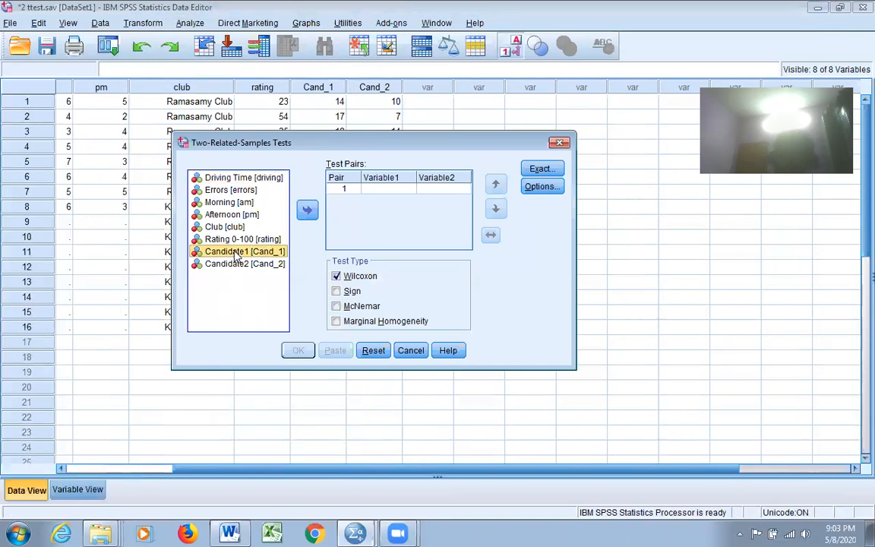
click(306, 212)
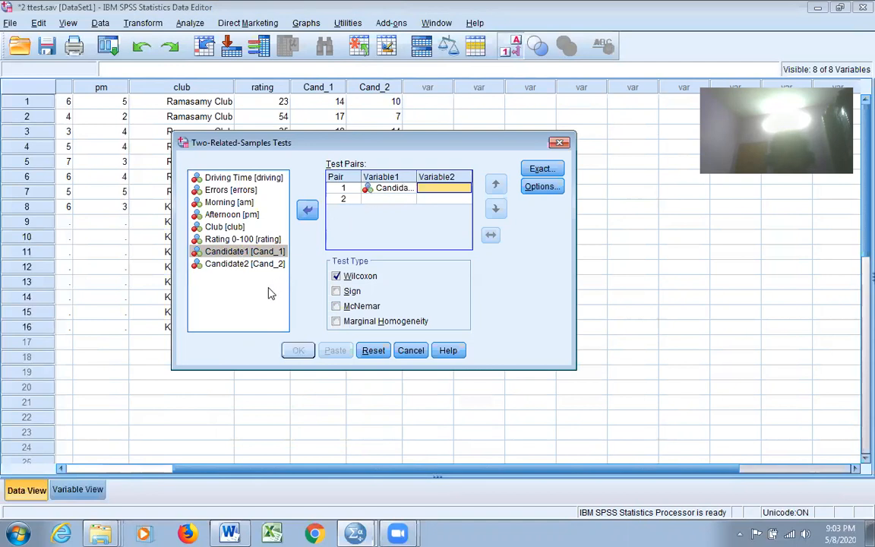
click(231, 266)
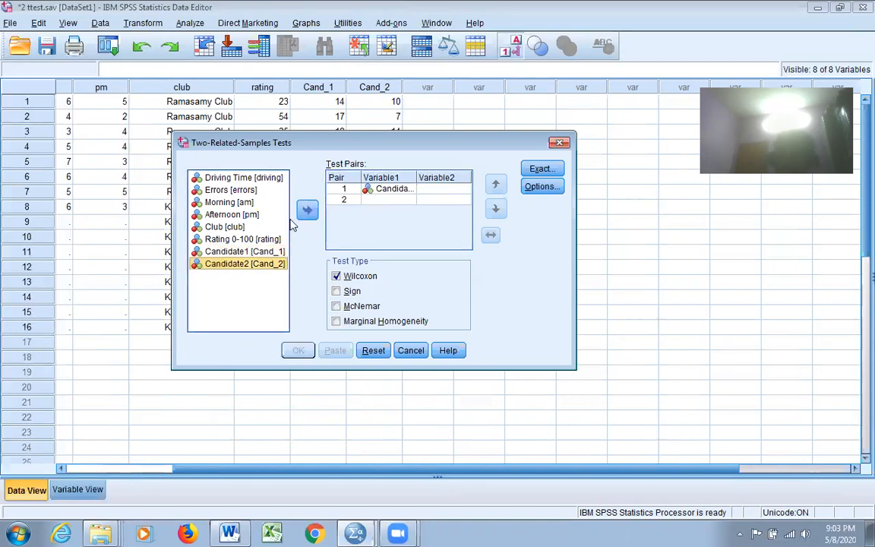
click(307, 211)
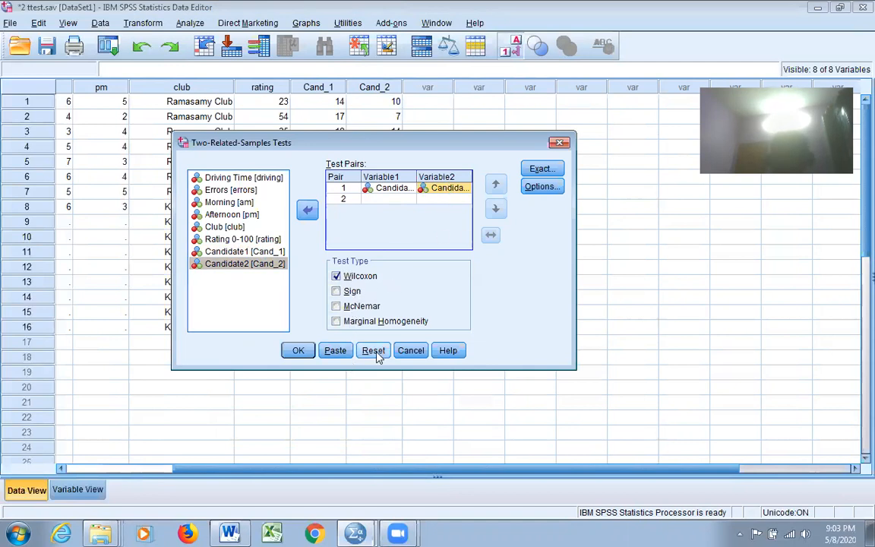
- Include descriptive statistics and run the Wilcoxon test on the Candidate1 and Candidate2 pair
click(535, 189)
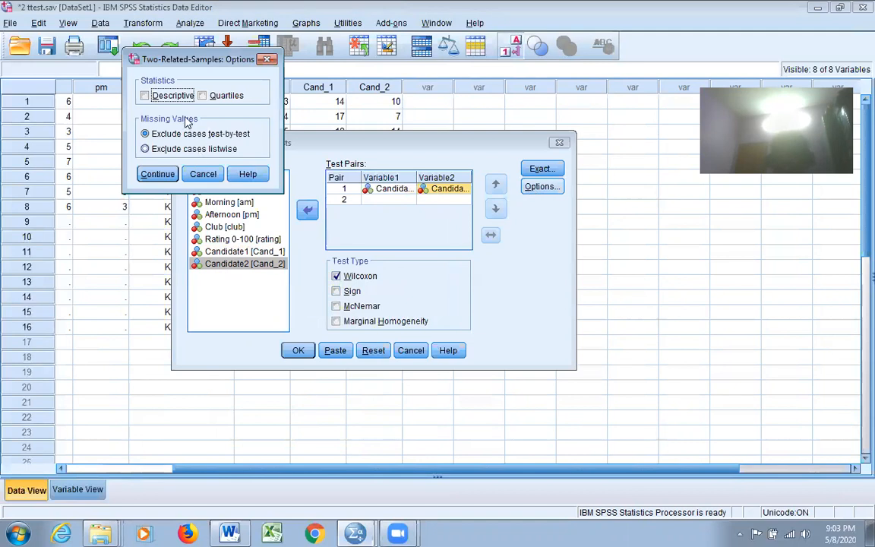
click(145, 95)
click(157, 174)
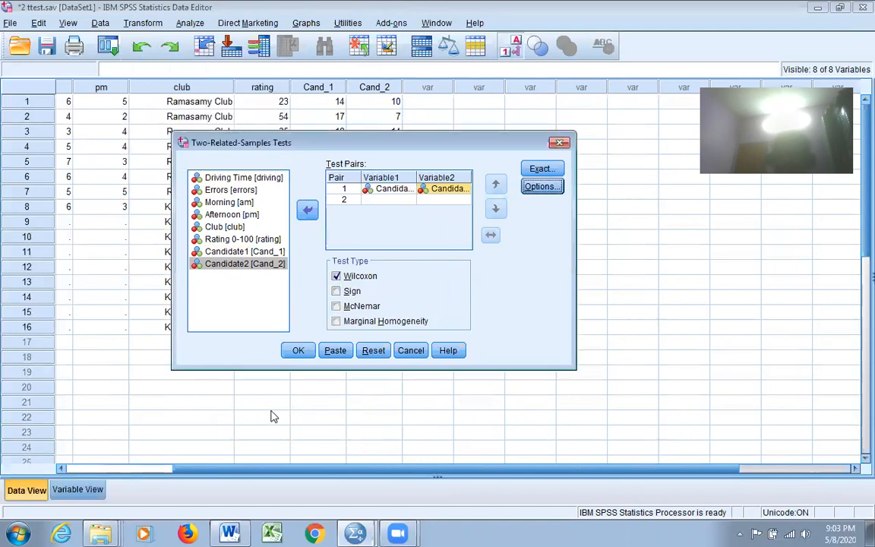
click(298, 350)
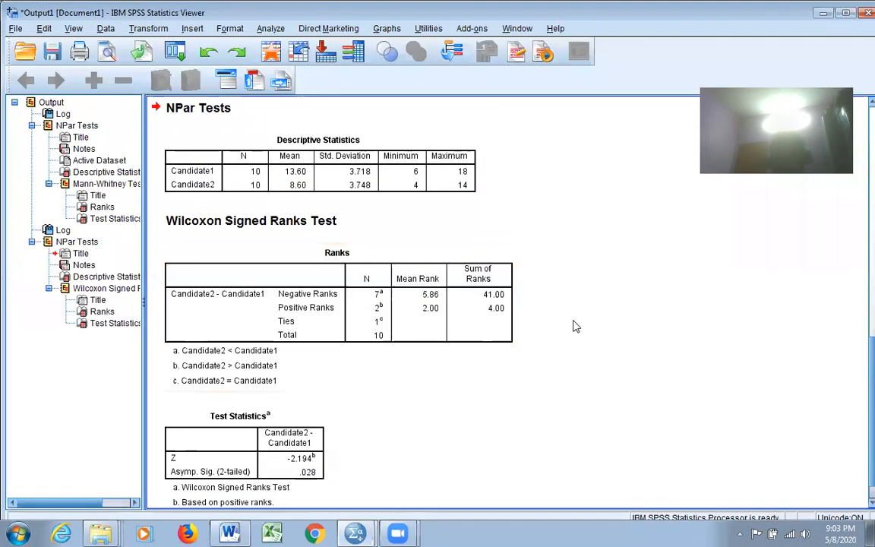
- Examine the candidates' descriptive statistics, the signed ranks and the significance value in the Wilcoxon Signed Ranks Test output
click(277, 241)
click(186, 169)
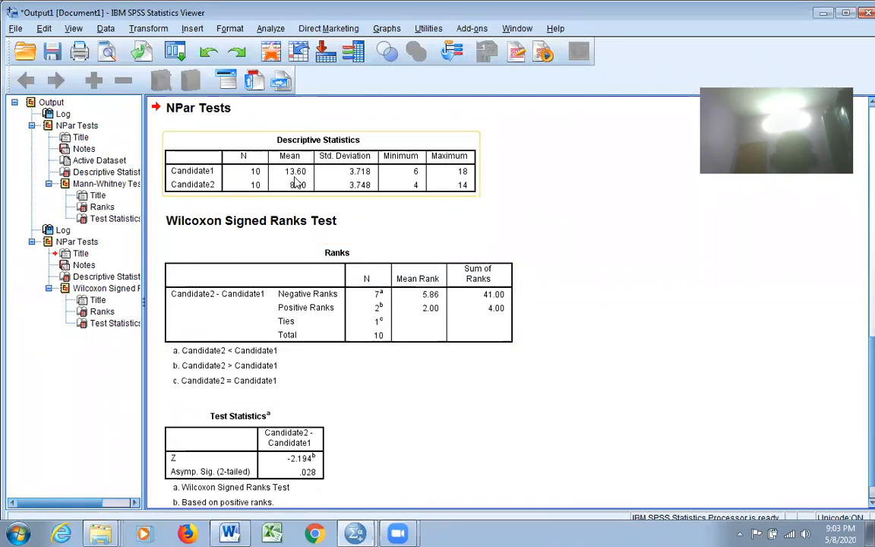
click(154, 186)
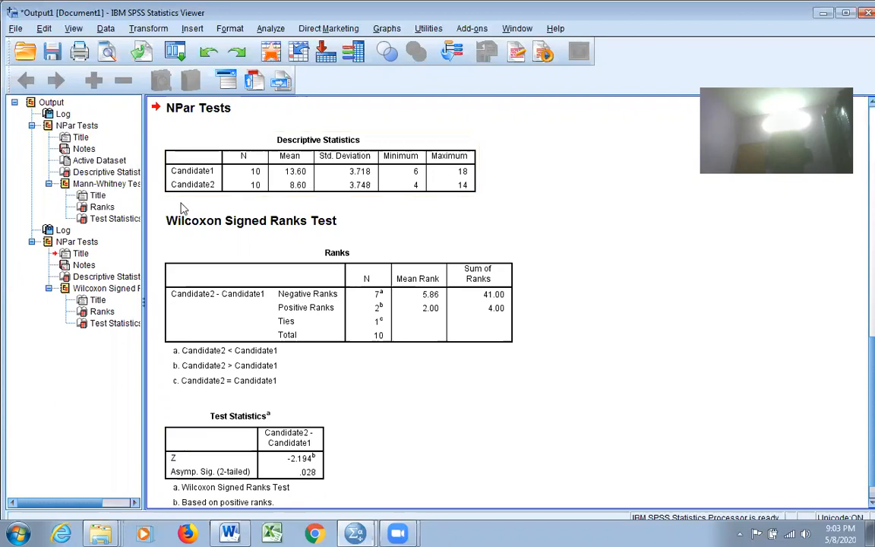
click(211, 189)
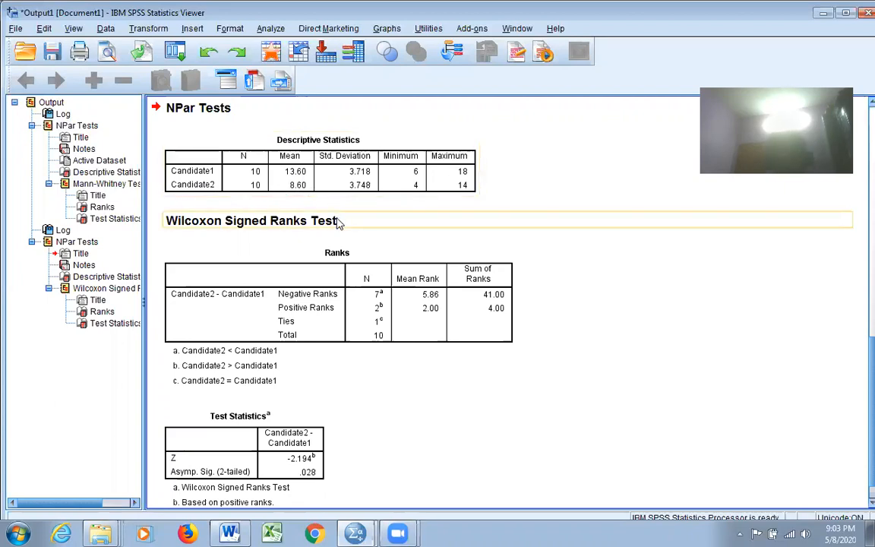
scroll(532, 354, down, 2)
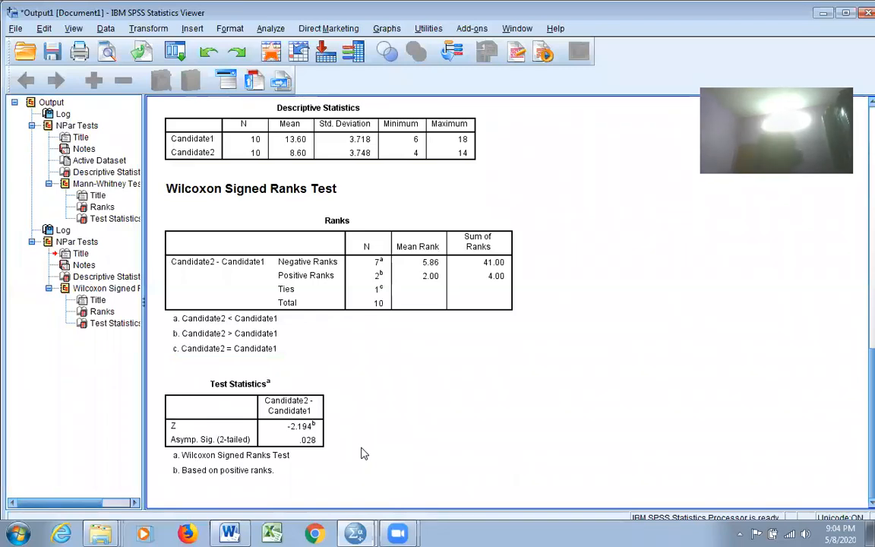
click(503, 343)
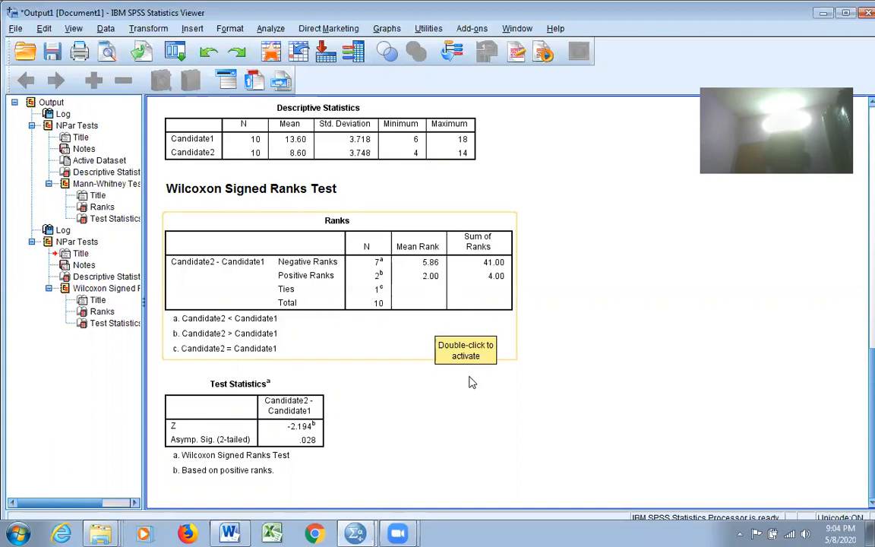
click(643, 392)
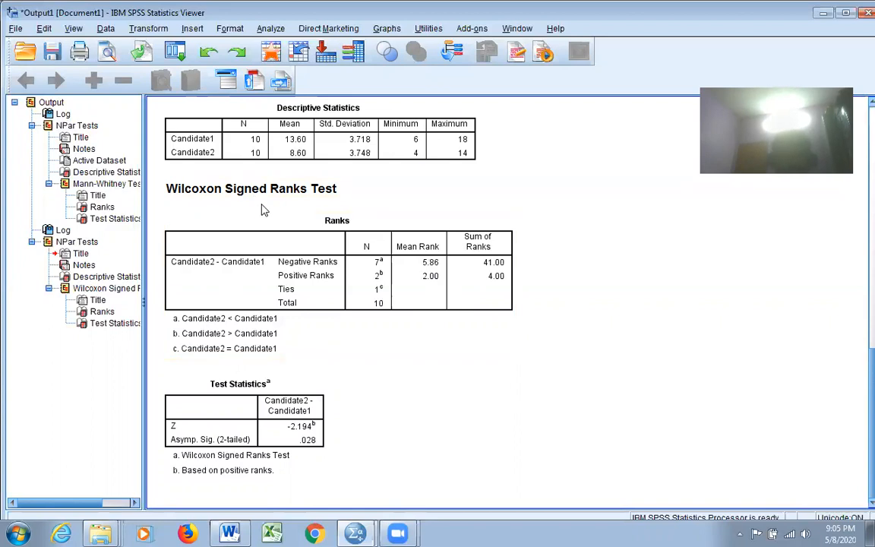
click(390, 328)
click(447, 380)
click(437, 336)
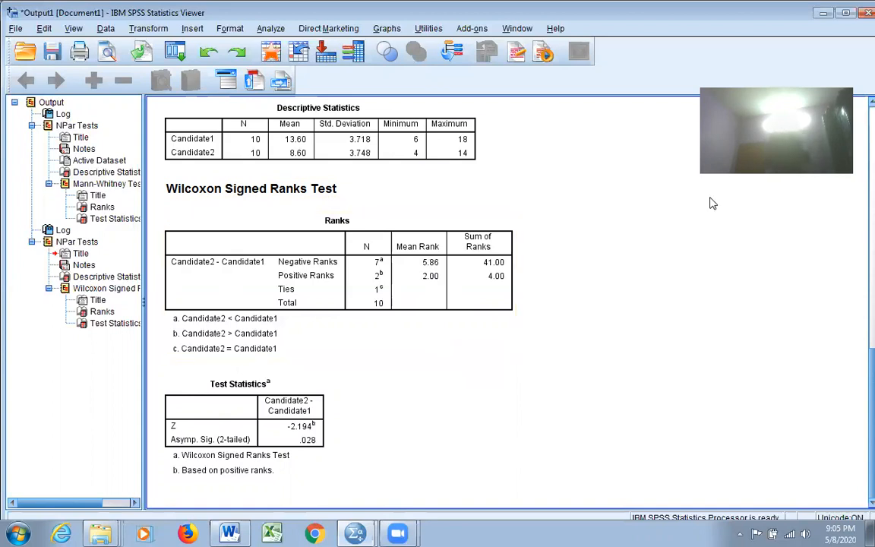
- Close the output and open 3 anova.sav from Desktop, SPSS online course 10-12 may 2020, Final data set for the online classes
click(867, 13)
click(443, 291)
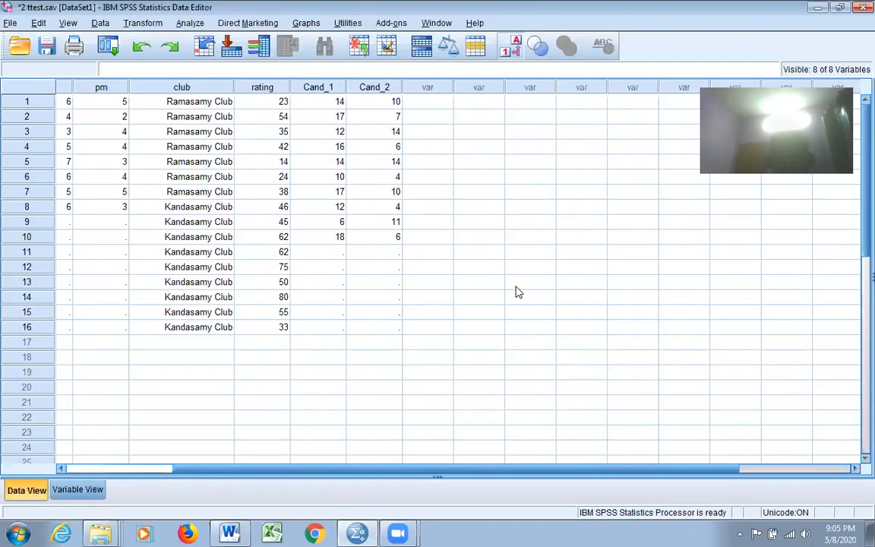
click(9, 23)
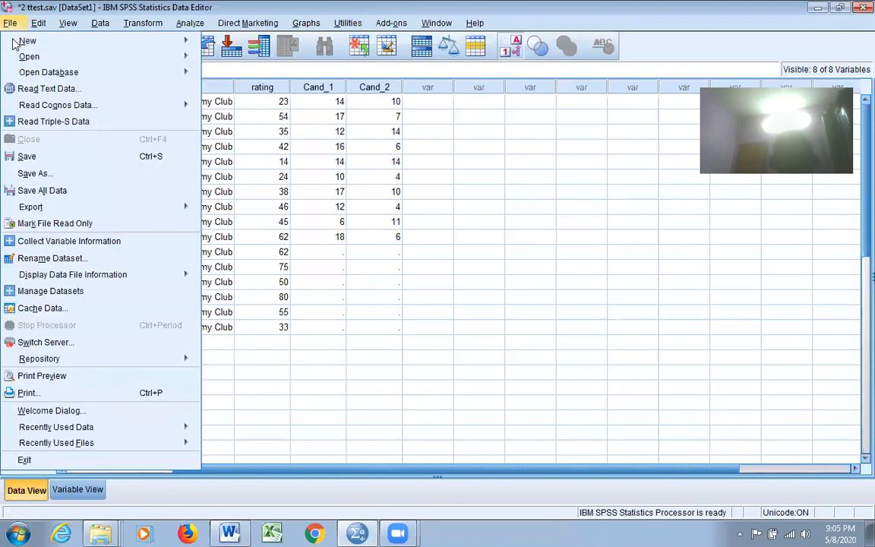
mouse_move(29, 57)
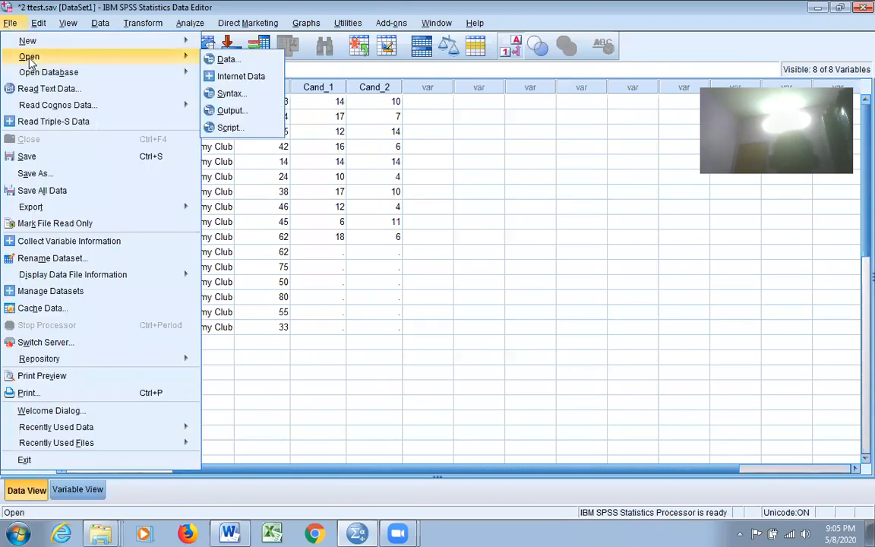
click(238, 61)
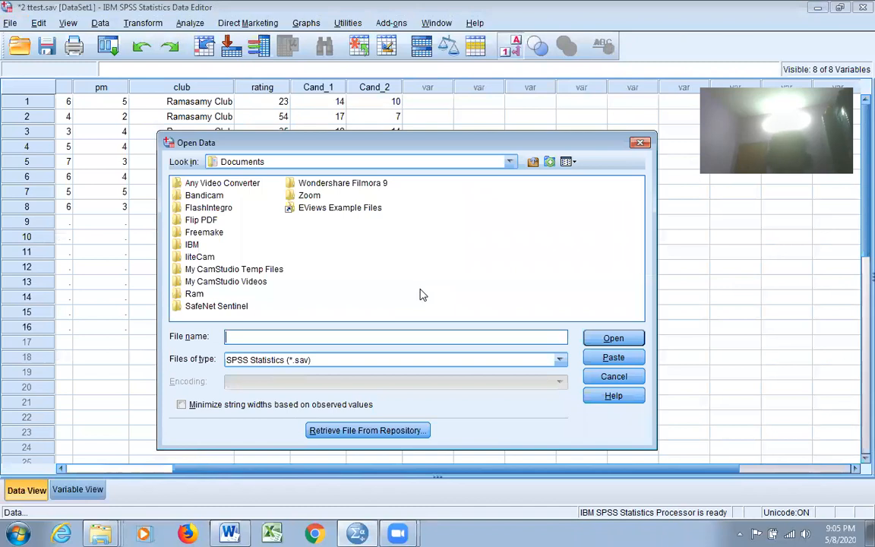
click(510, 161)
scroll(511, 230, up, 2)
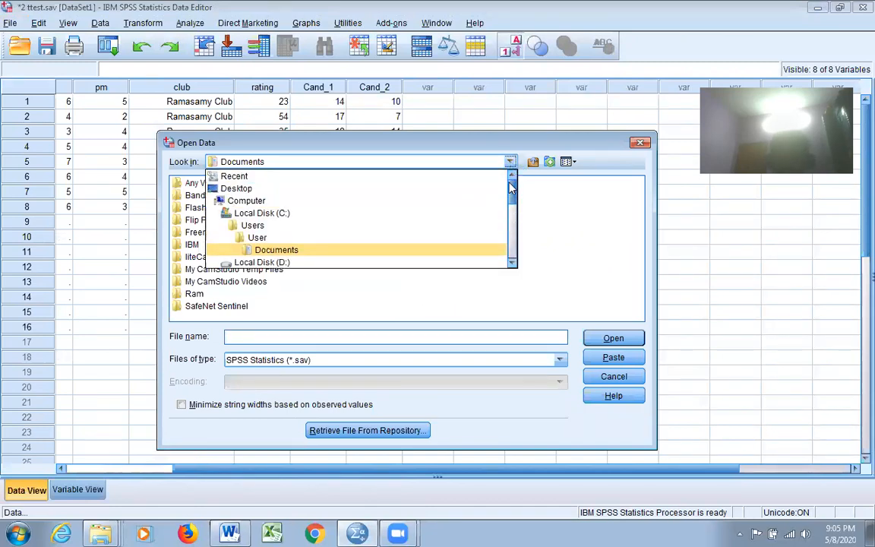
click(375, 192)
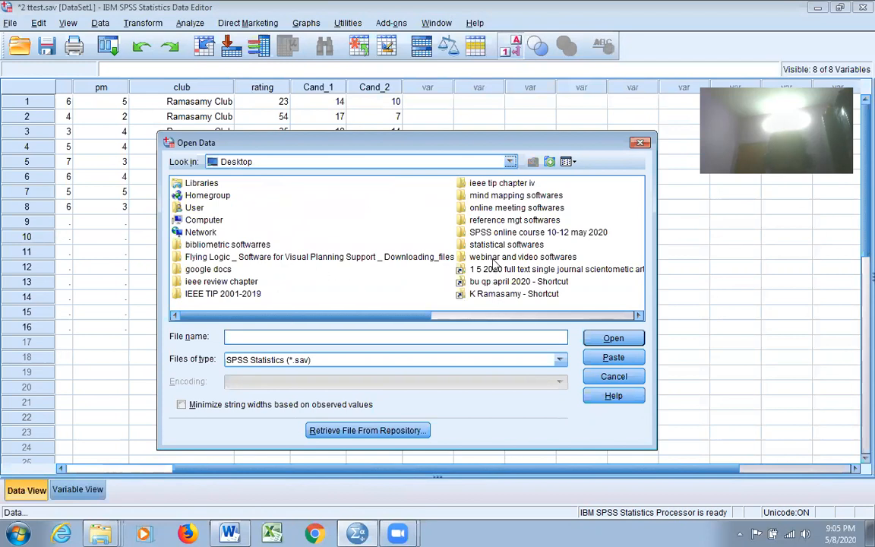
click(503, 234)
double_click(502, 234)
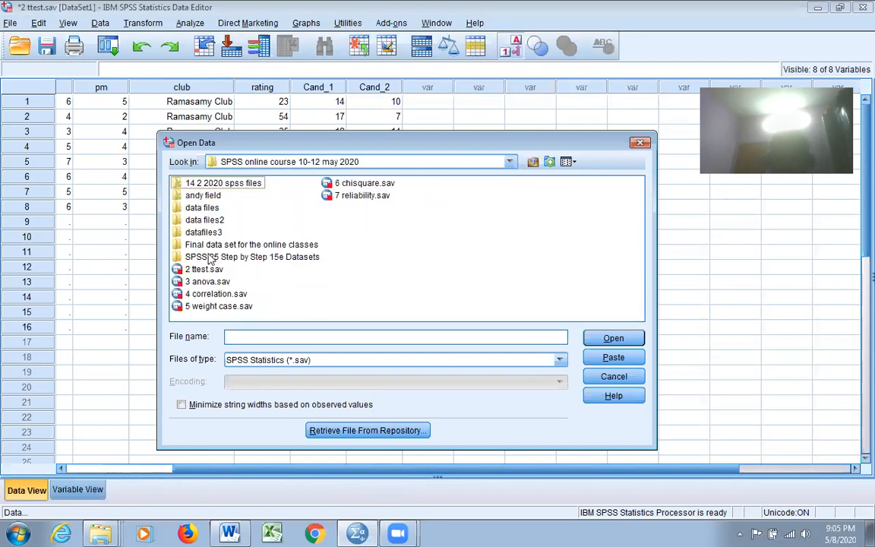
double_click(228, 245)
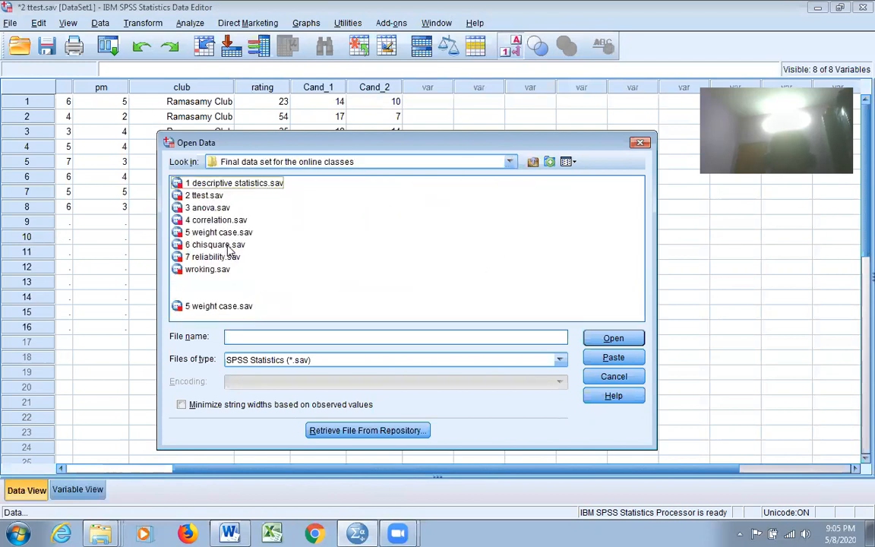
click(211, 208)
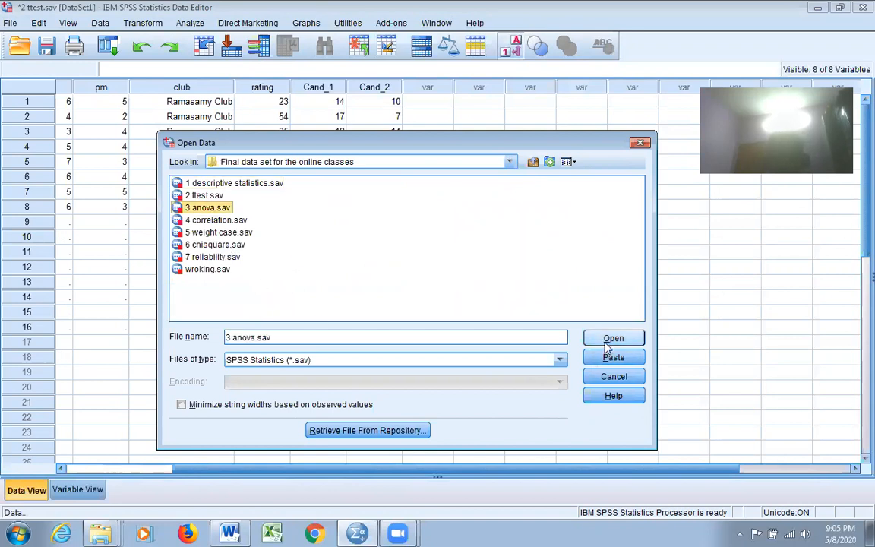
click(613, 338)
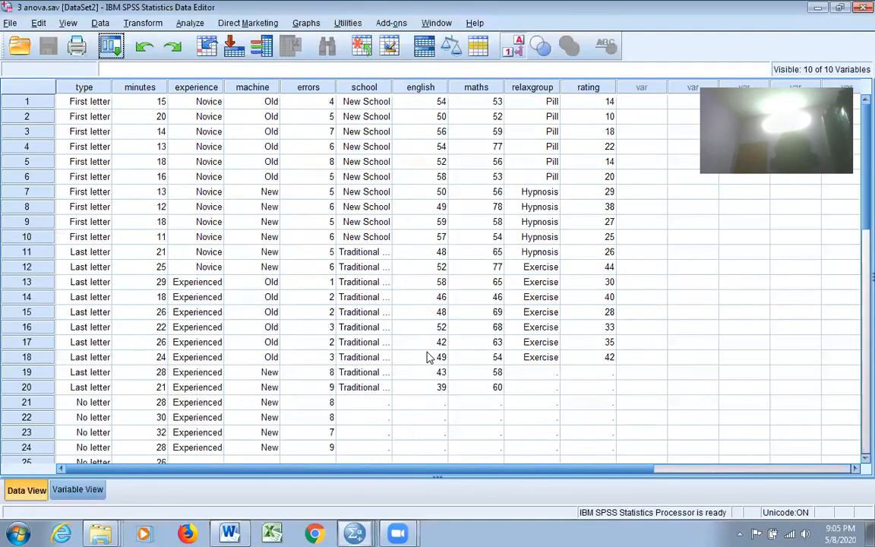
- Set up a legacy nonparametric test for K independent samples with Relaxing Groiup as the grouping variable
drag(577, 471, 782, 465)
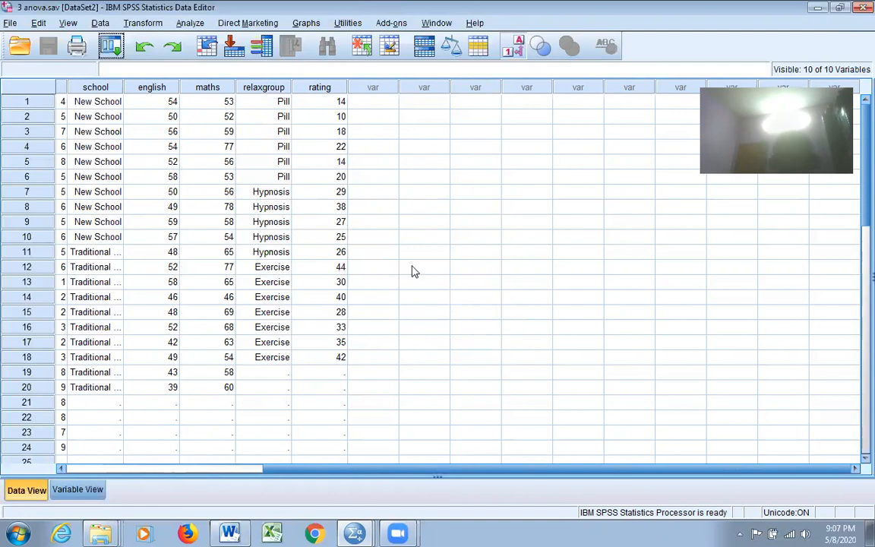
click(176, 24)
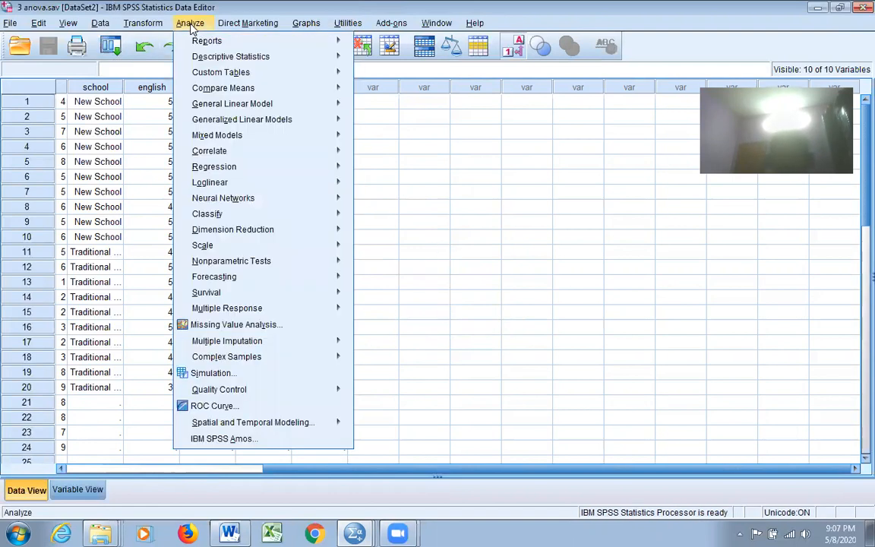
mouse_move(273, 262)
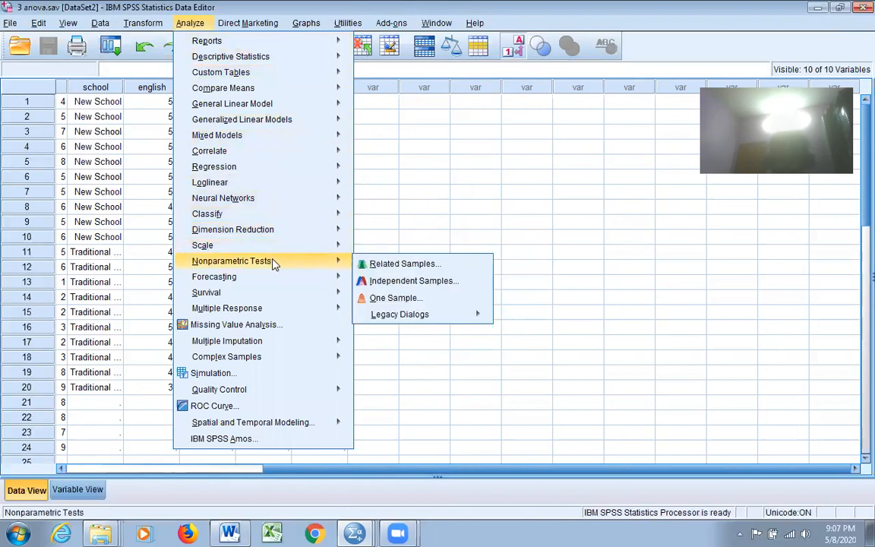
mouse_move(422, 316)
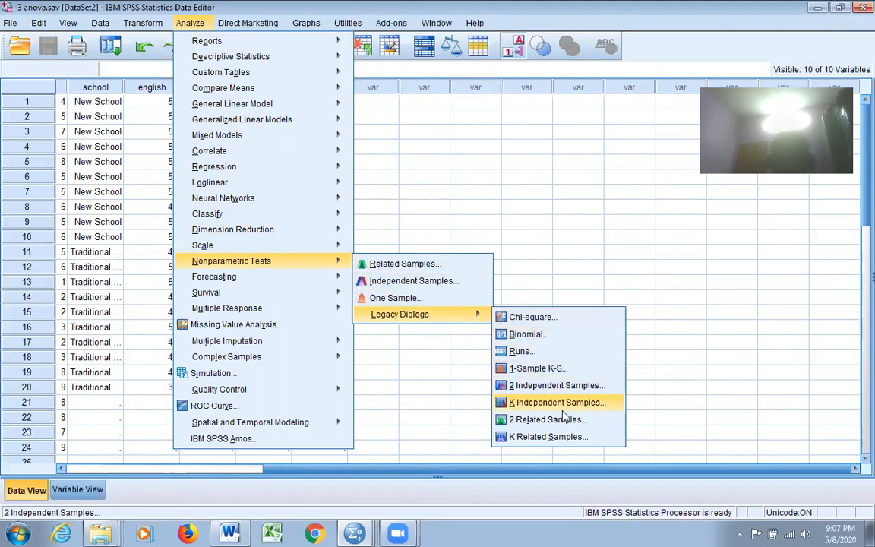
click(584, 408)
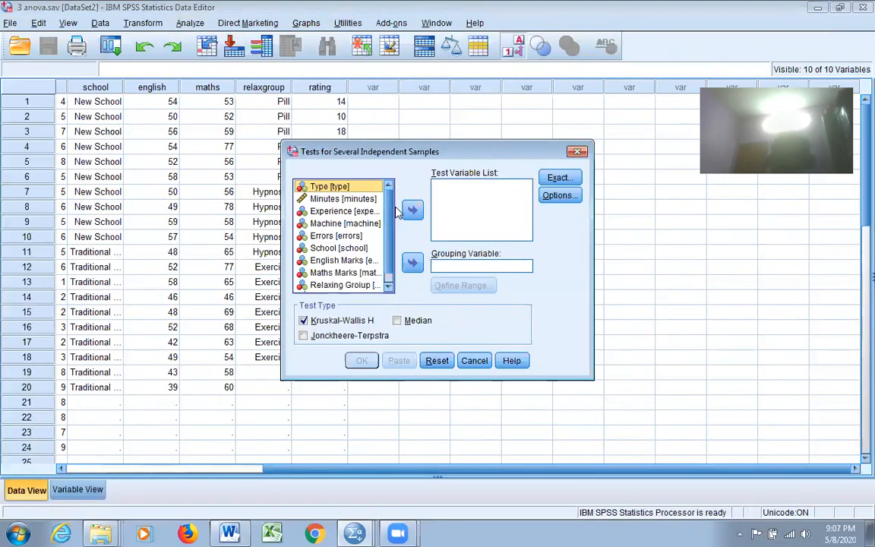
scroll(390, 217, down, 1)
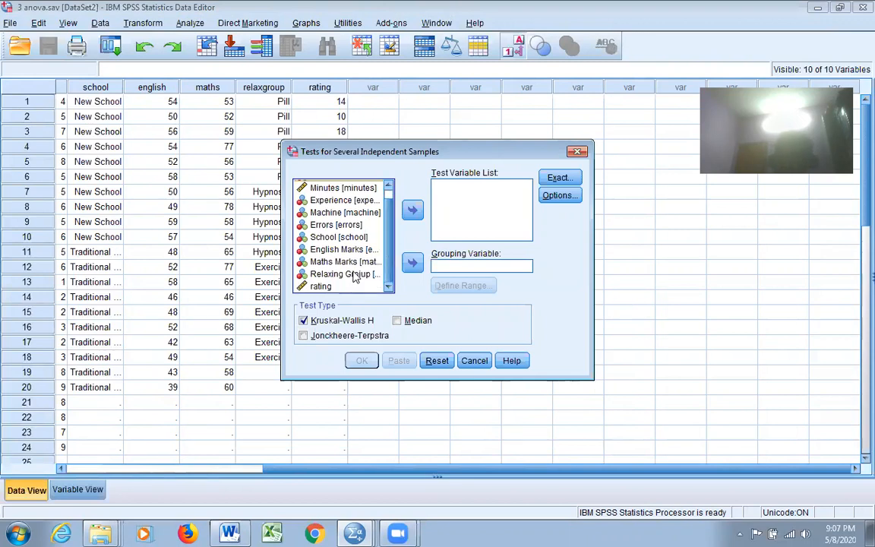
click(332, 289)
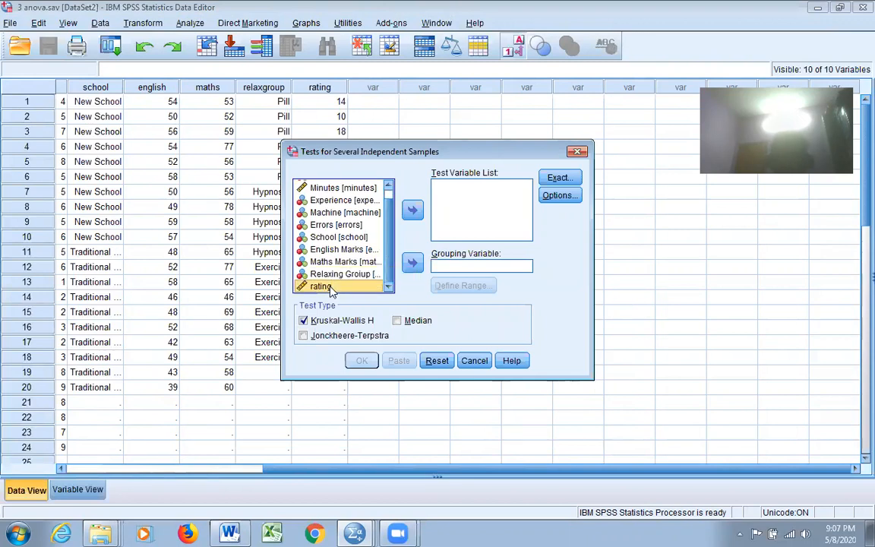
click(339, 275)
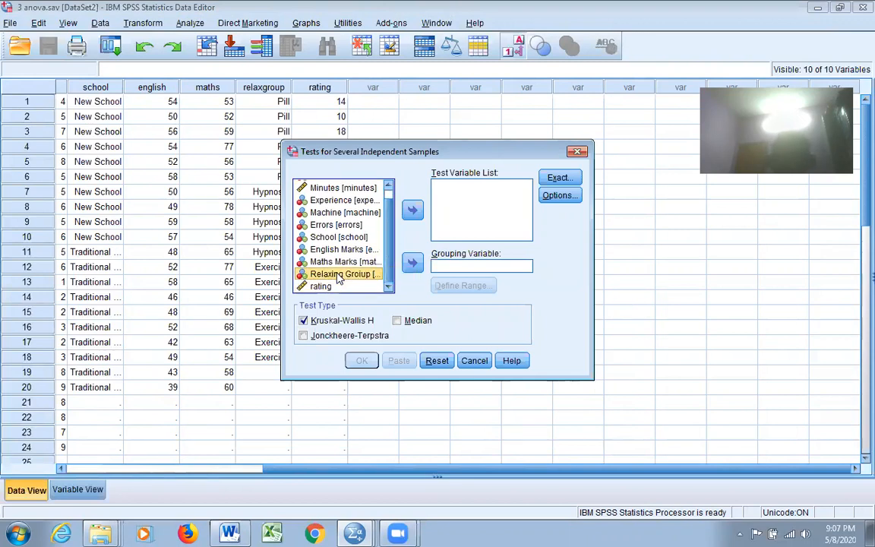
click(413, 262)
- Define the grouping variable's range with a minimum of 1 and a maximum of 3
click(463, 286)
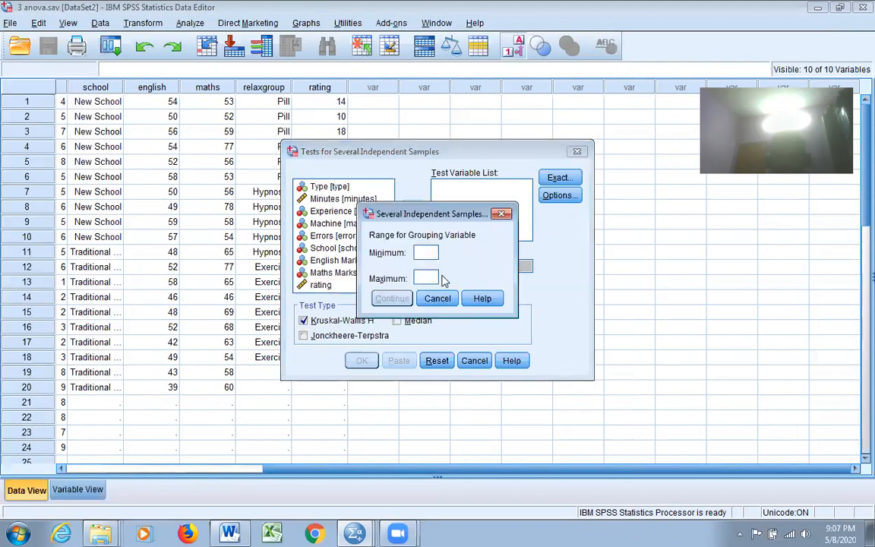
text(1)
click(427, 279)
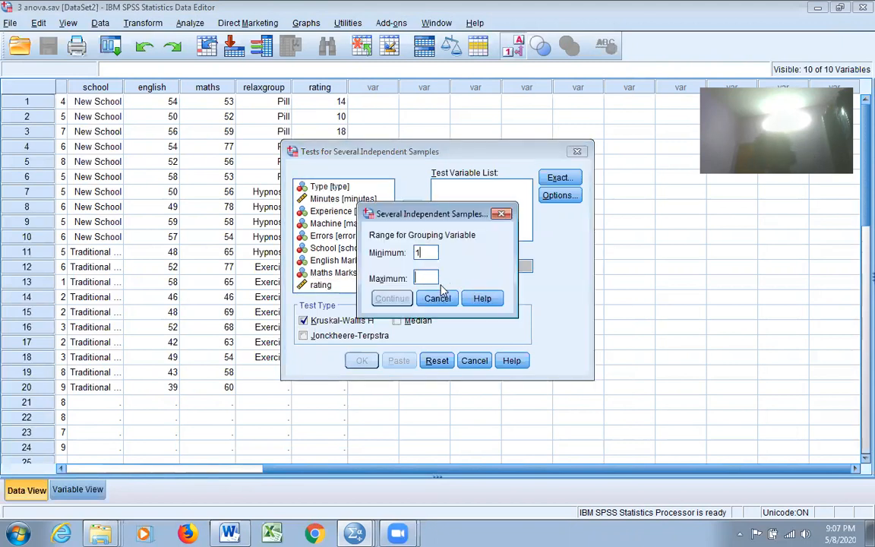
text(3)
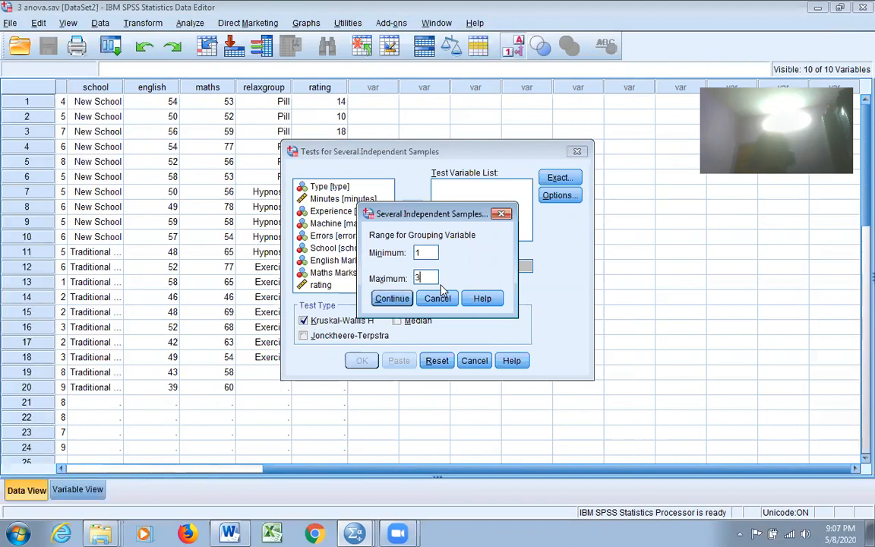
click(392, 298)
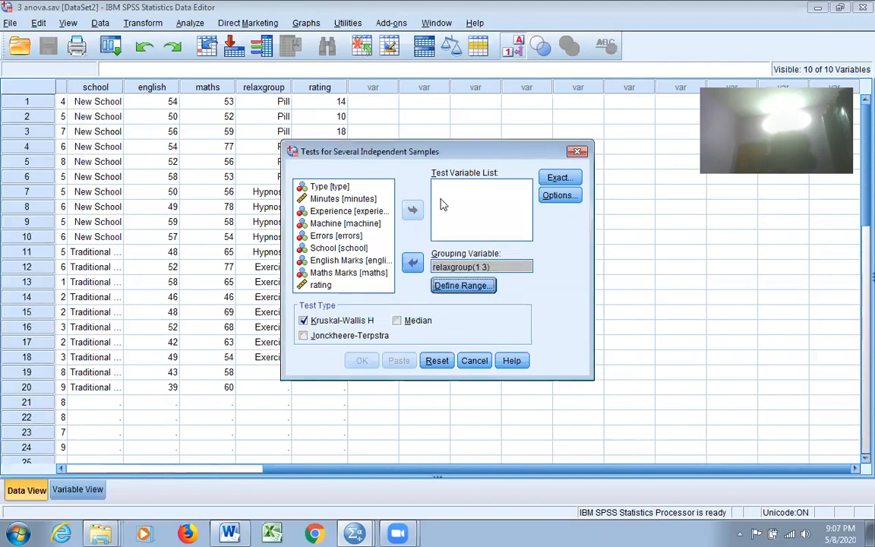
- Run the Kruskal-Wallis H test with rating as the test variable and descriptive statistics included
click(322, 286)
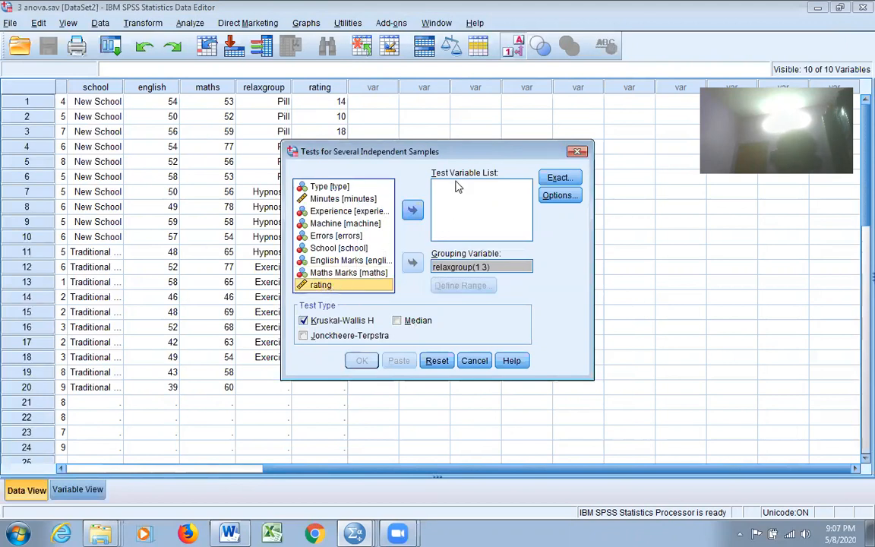
click(412, 210)
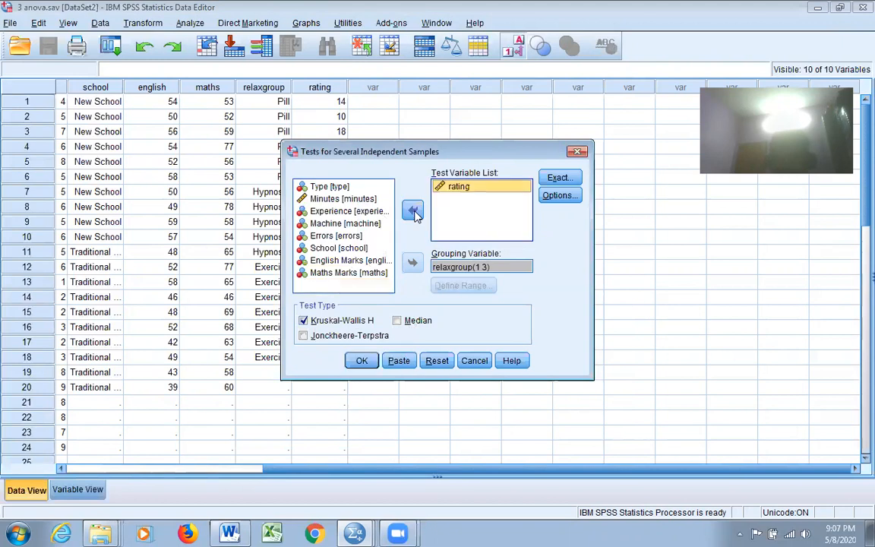
click(557, 196)
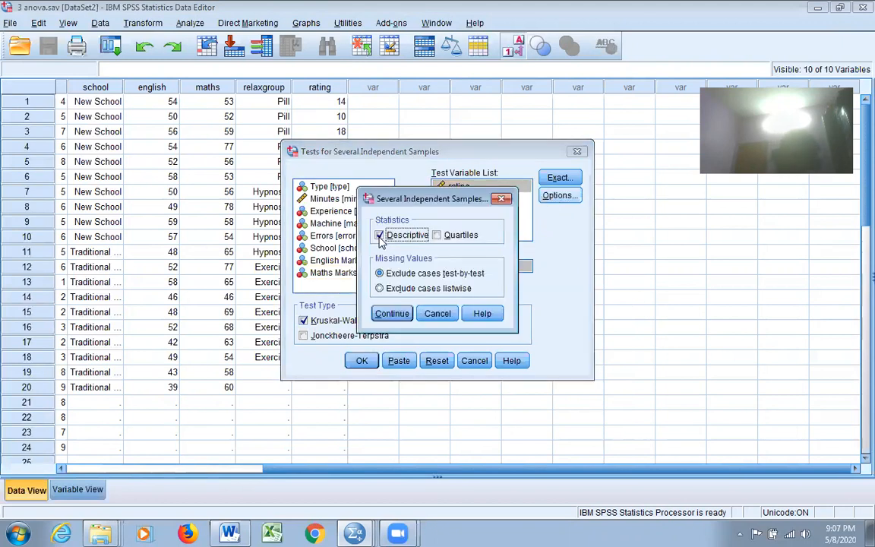
click(392, 313)
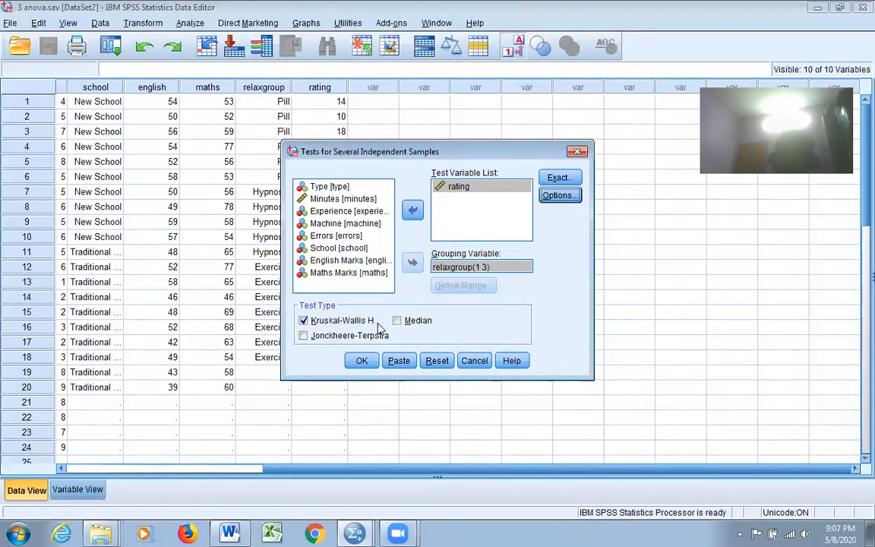
click(368, 365)
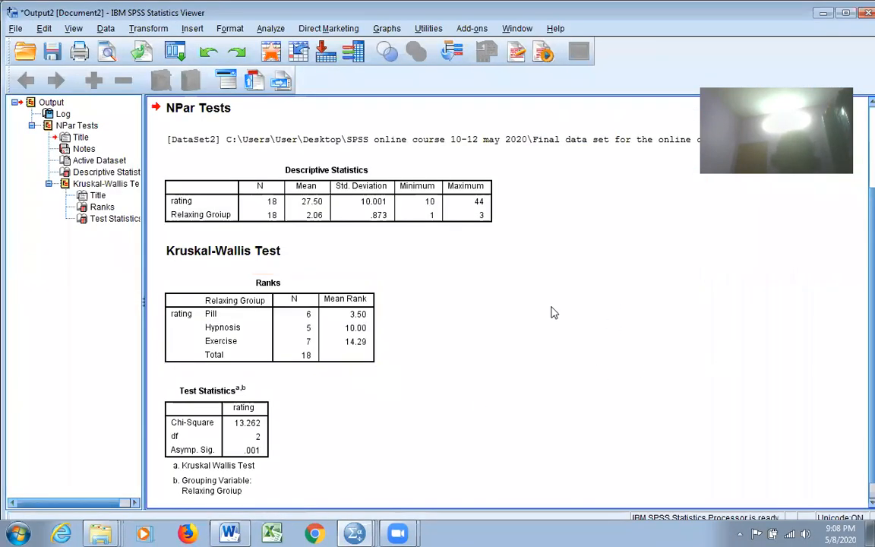
scroll(500, 285, down, 1)
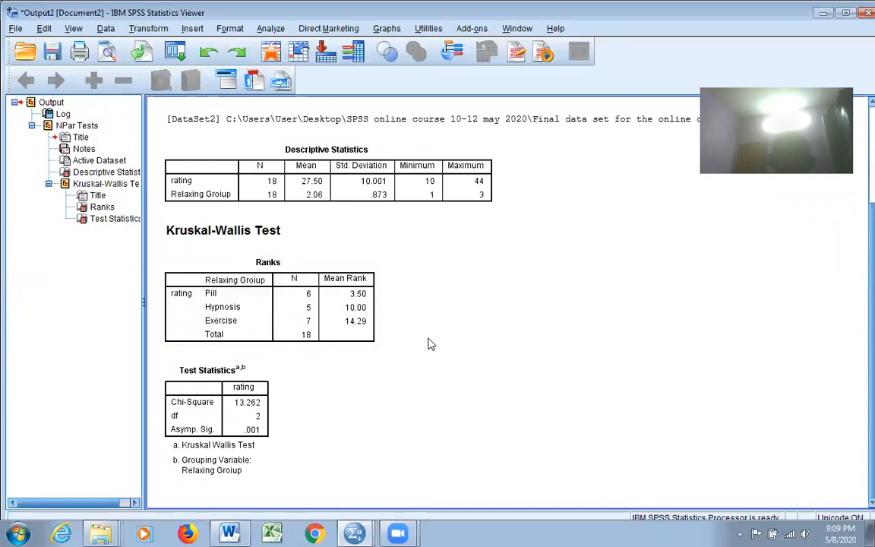
- Return to the data and open 4 correlation.sav from the Final data set for the online classes folder
key(alt+Tab)
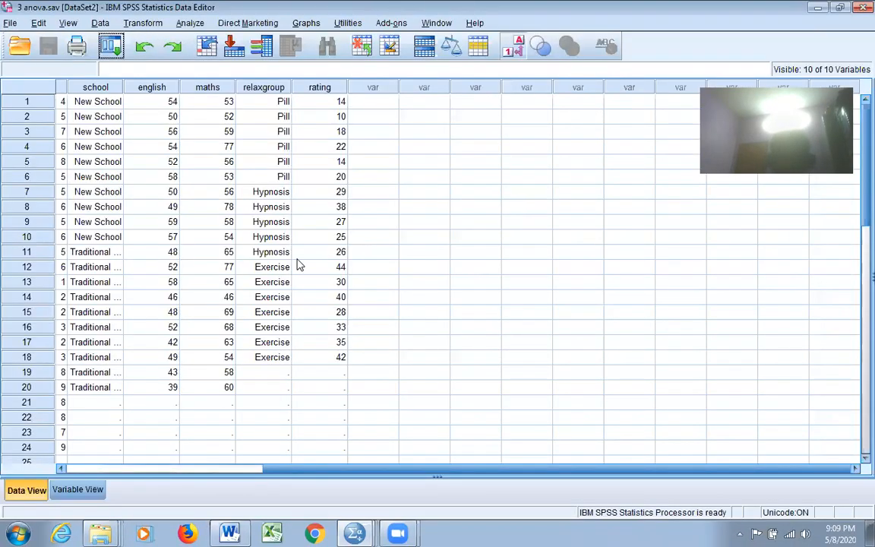
click(10, 22)
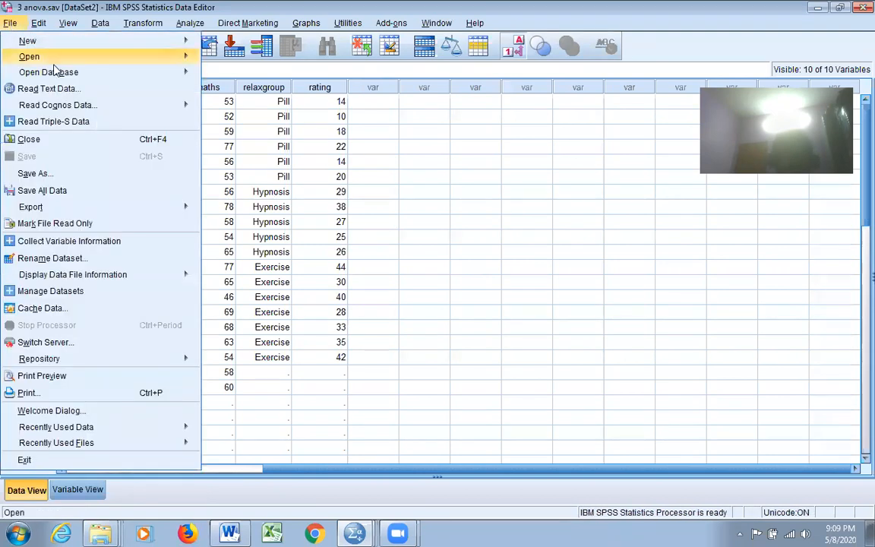
mouse_move(51, 56)
click(225, 59)
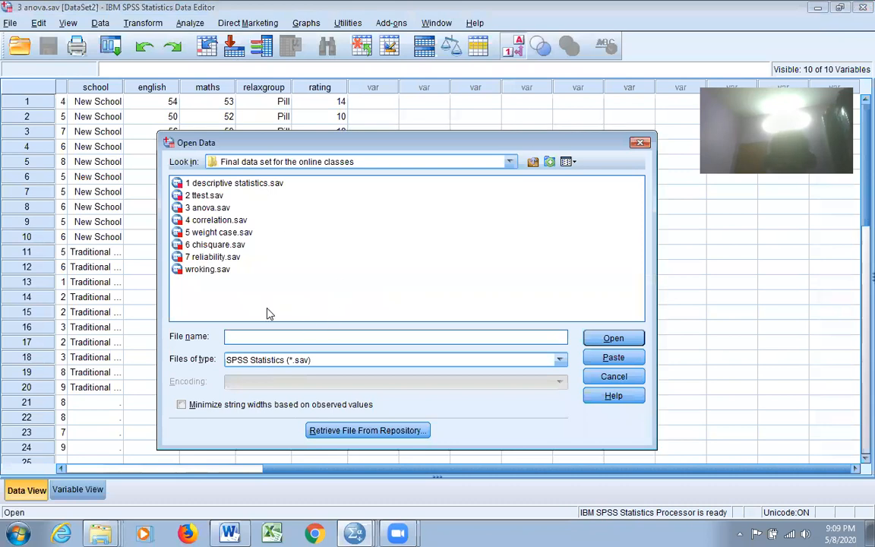
click(232, 221)
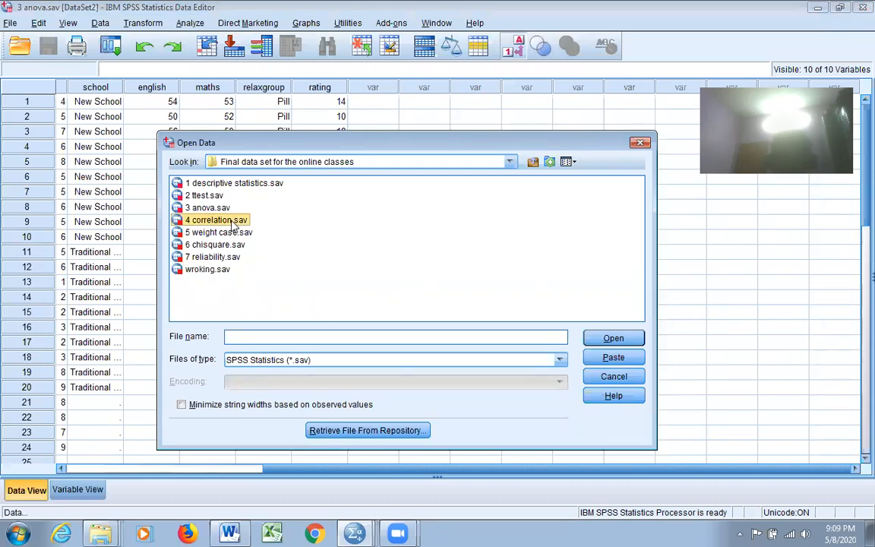
click(637, 338)
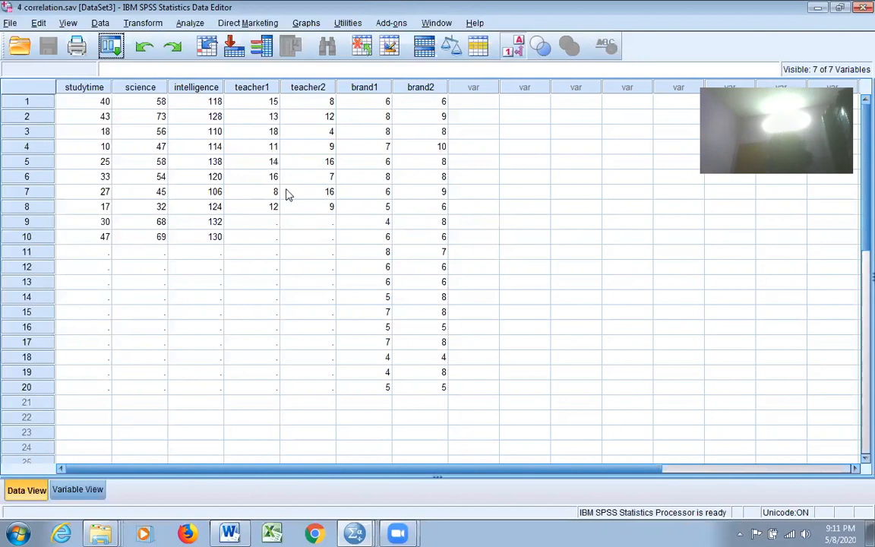
- Set up a bivariate correlation between Teacher1 and Teacher2
click(190, 22)
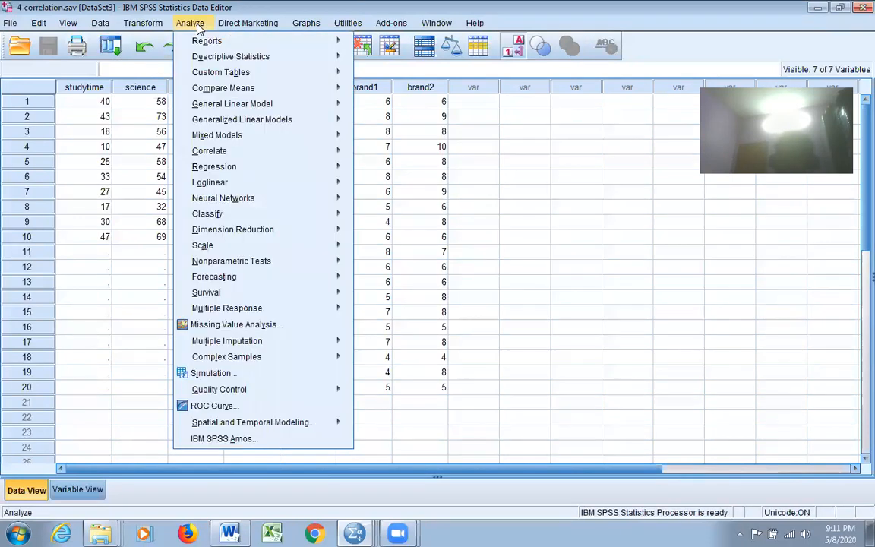
mouse_move(240, 152)
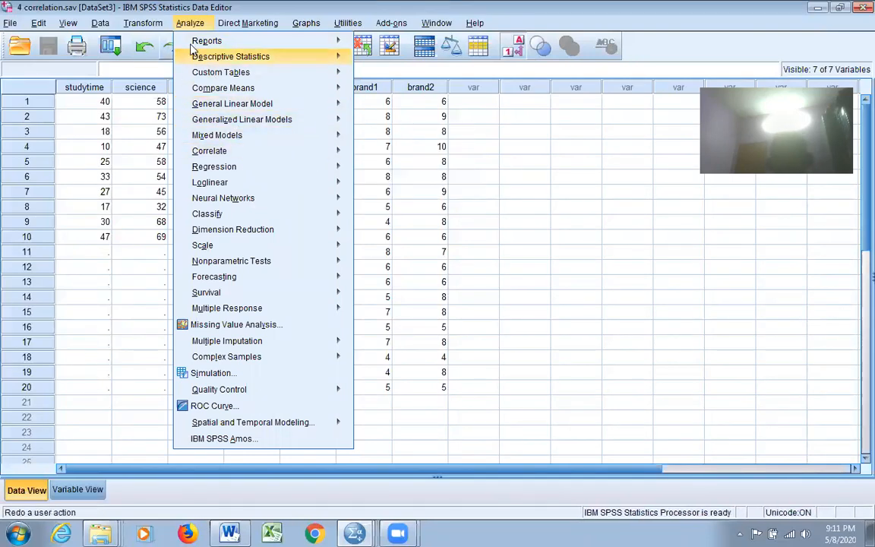
mouse_move(207, 149)
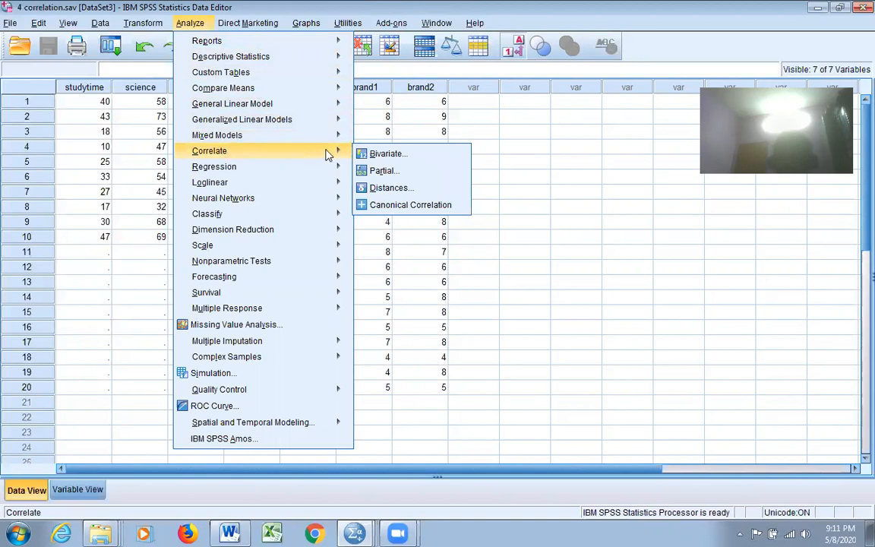
click(380, 155)
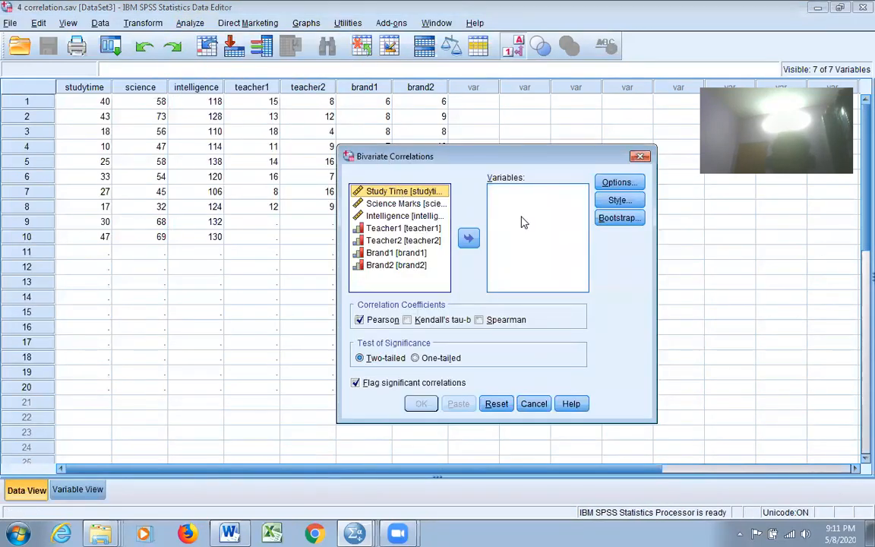
click(404, 228)
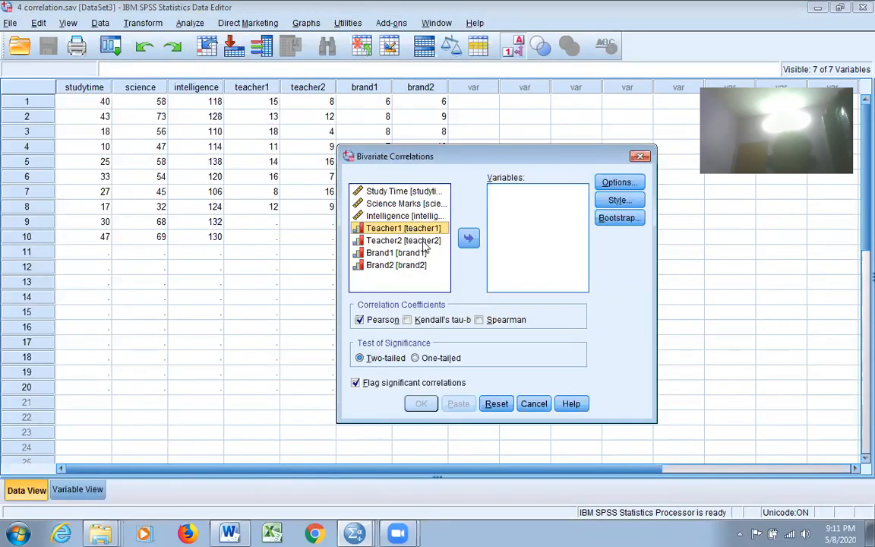
double_click(422, 228)
click(395, 228)
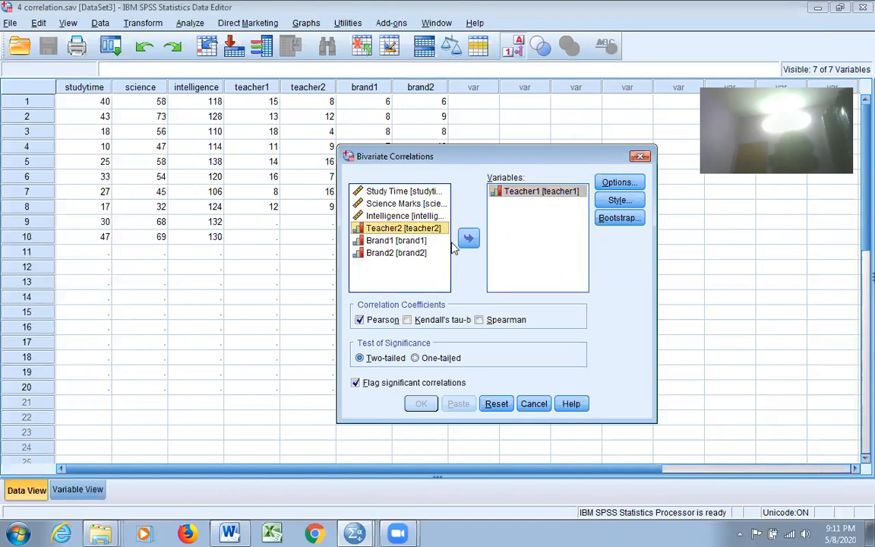
double_click(423, 227)
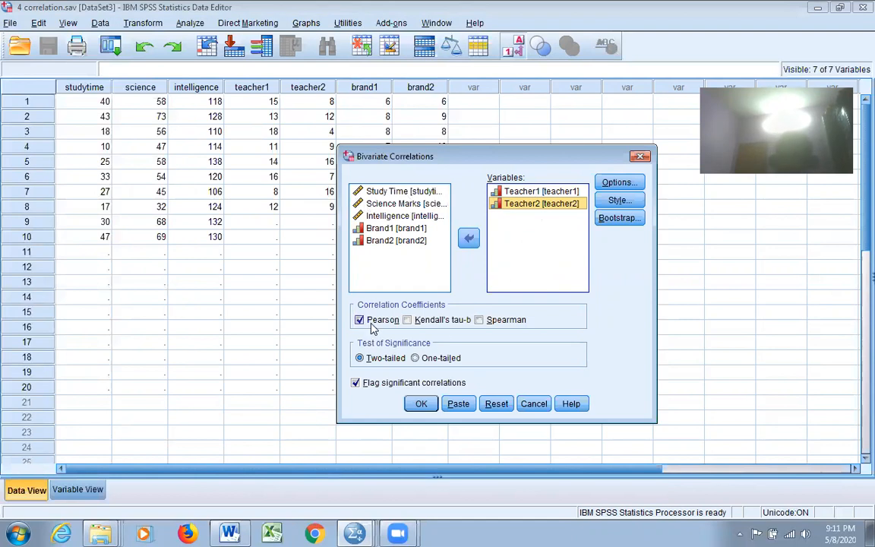
- Include means and standard deviations, run the two-tailed Pearson correlation, and return to the correlation data
click(617, 182)
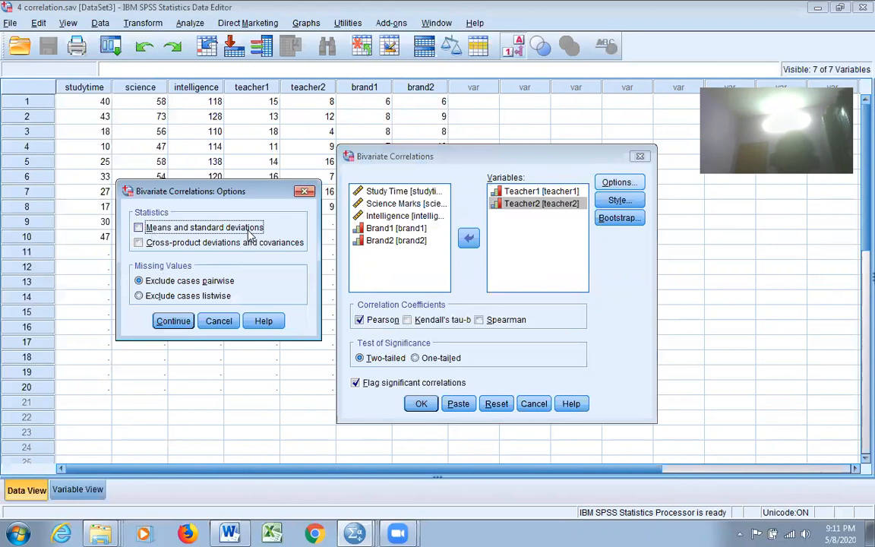
click(139, 227)
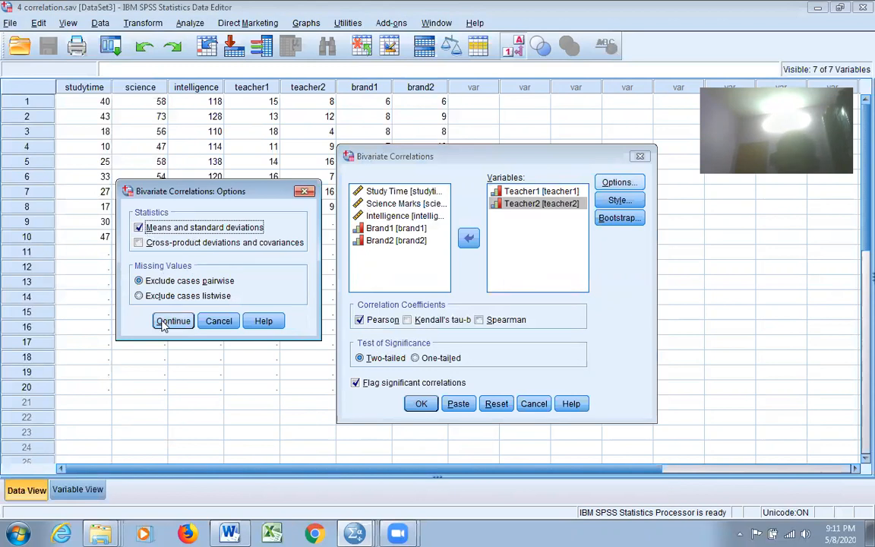
click(170, 321)
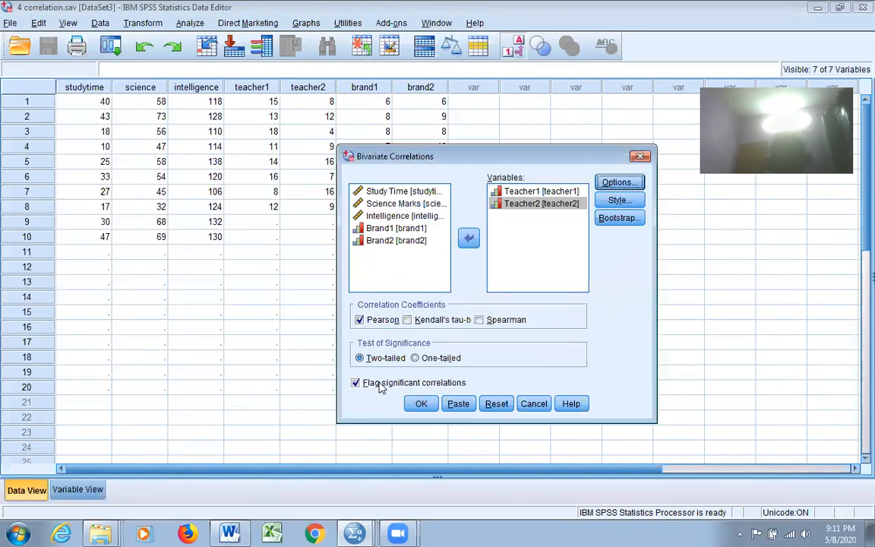
click(421, 404)
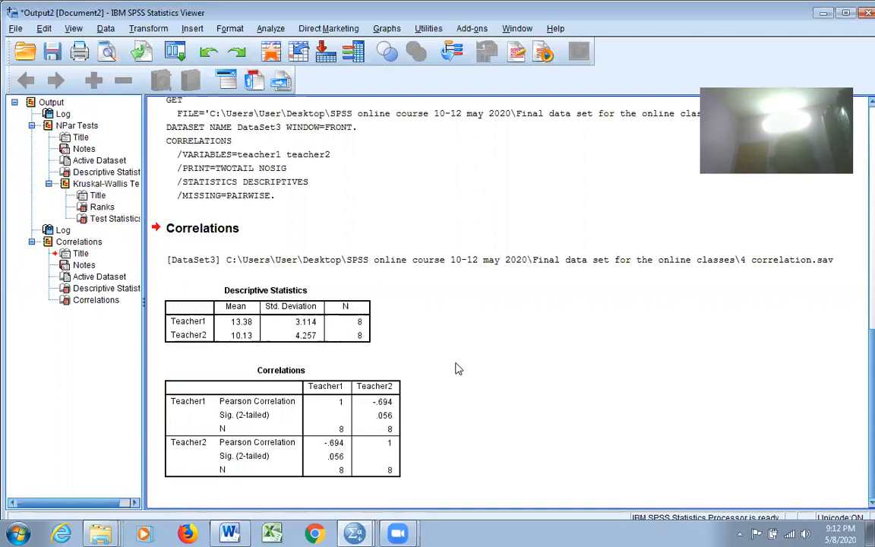
click(823, 13)
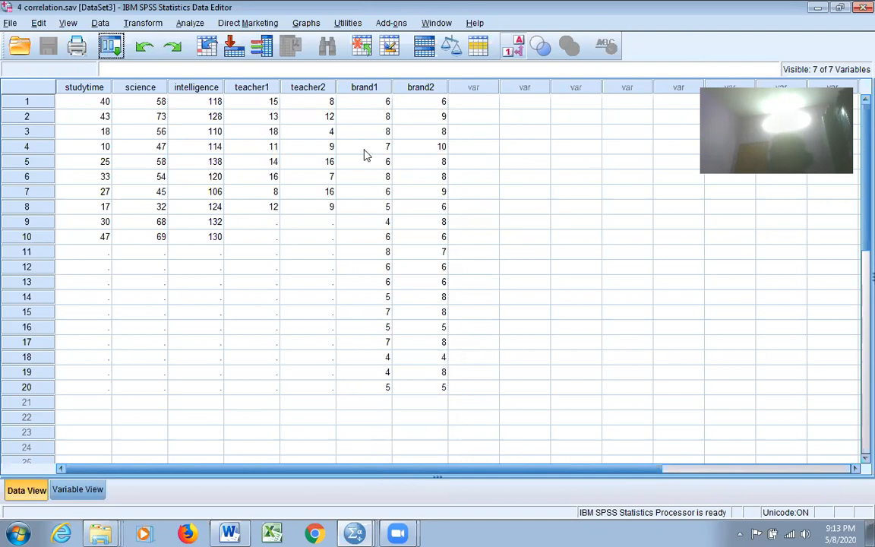
- Start a new bivariate correlation, reset the previous settings, and add Brand2 to the variables
click(367, 88)
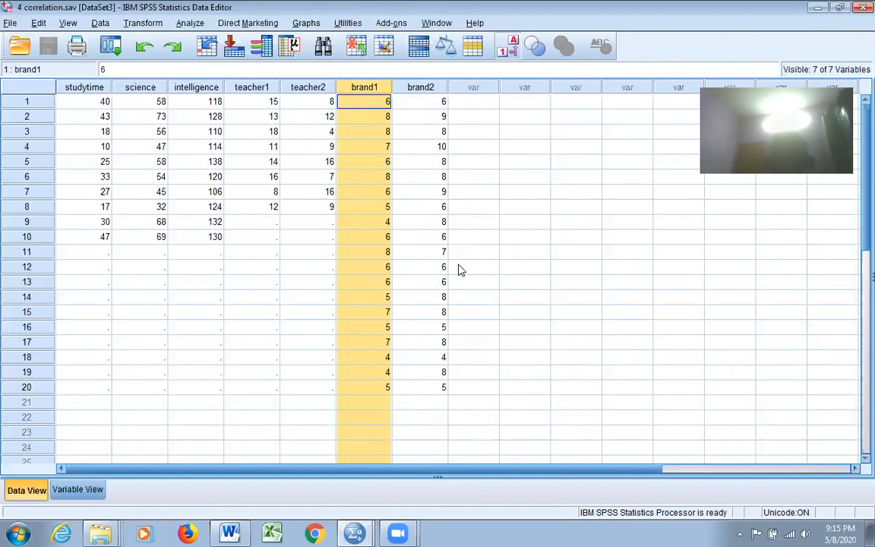
click(190, 23)
mouse_move(231, 152)
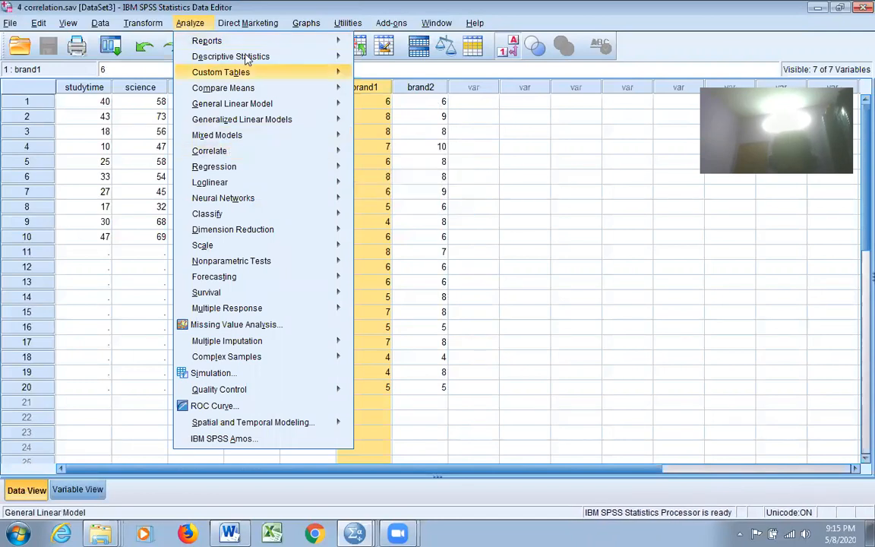
mouse_move(306, 149)
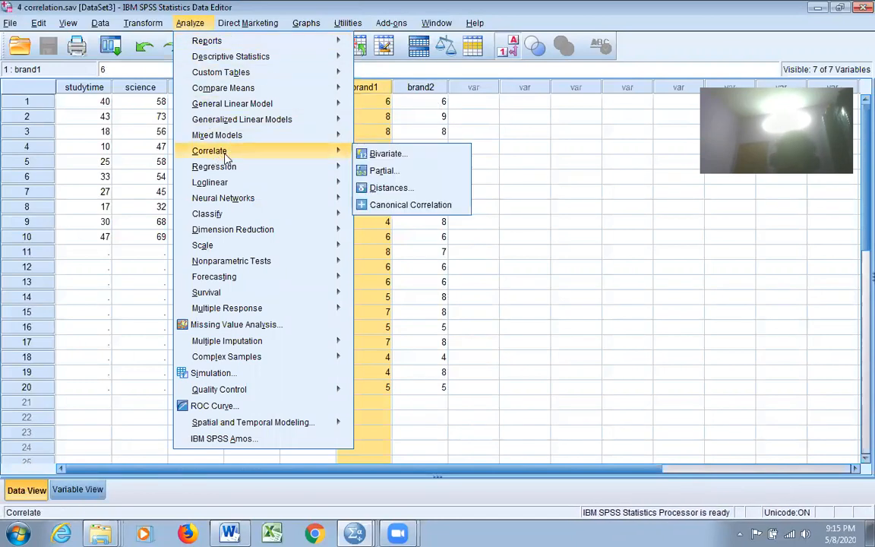
click(375, 156)
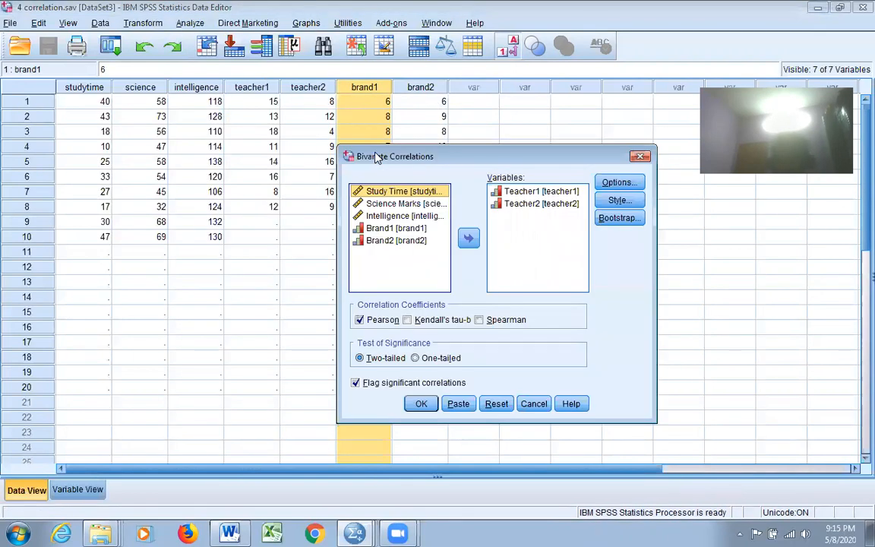
click(497, 405)
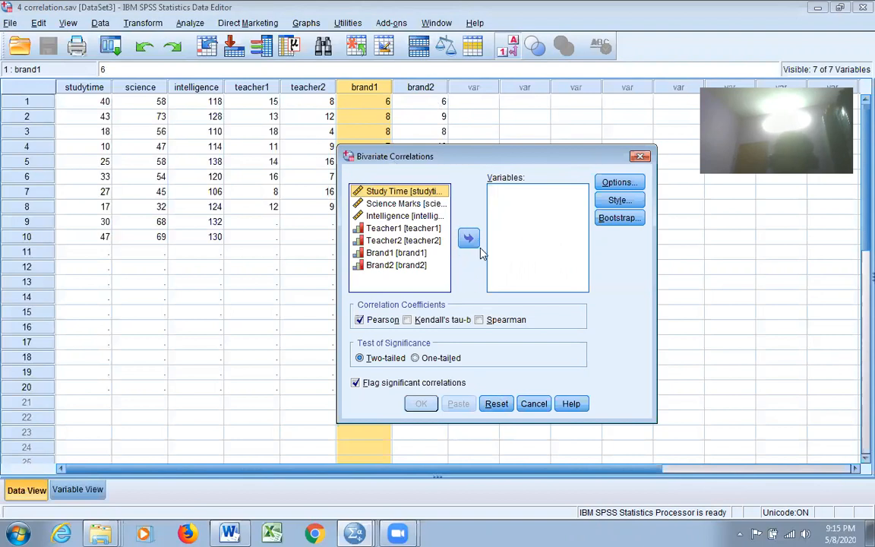
click(391, 256)
click(395, 265)
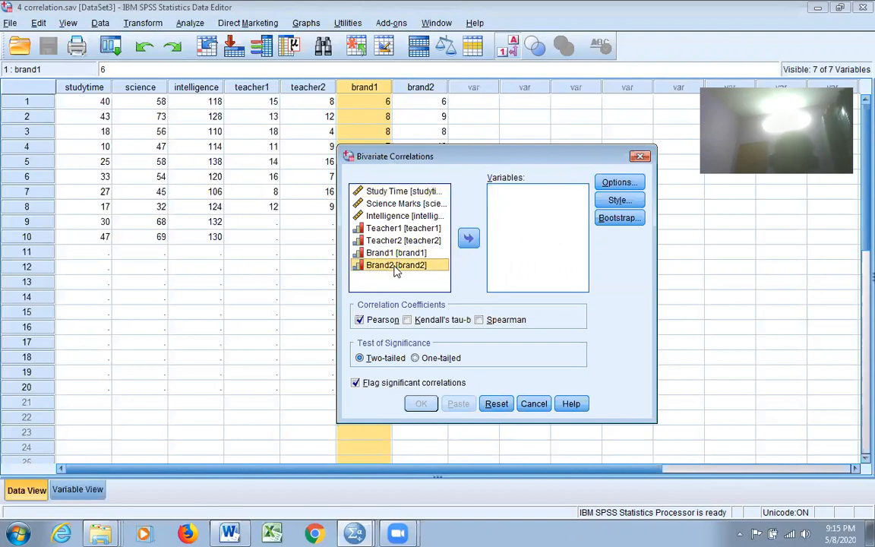
click(471, 239)
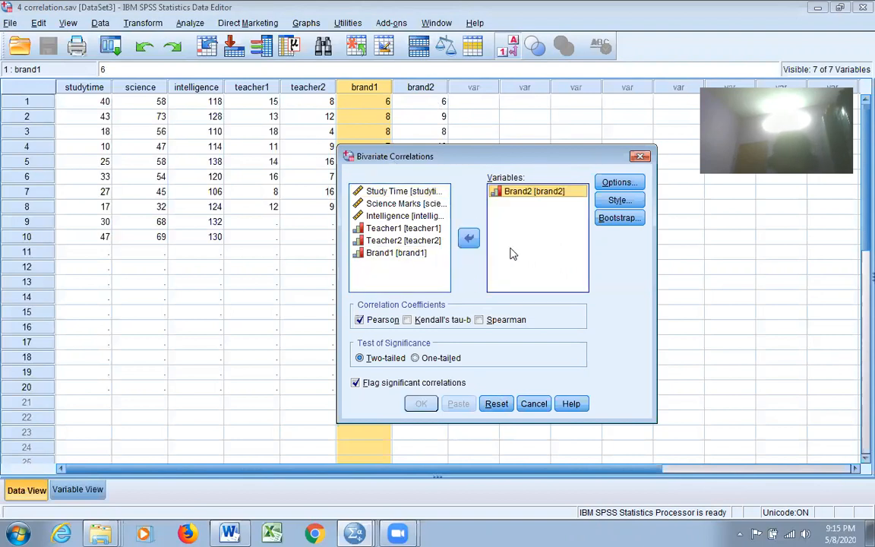
- Select Kendall's tau-b instead of Pearson as the correlation coefficient and accept pairwise exclusion of missing cases
click(359, 321)
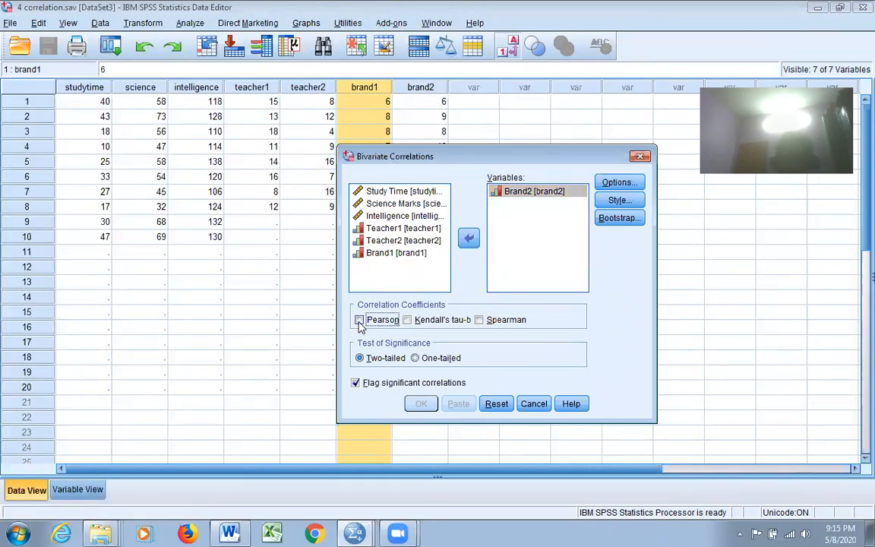
click(408, 322)
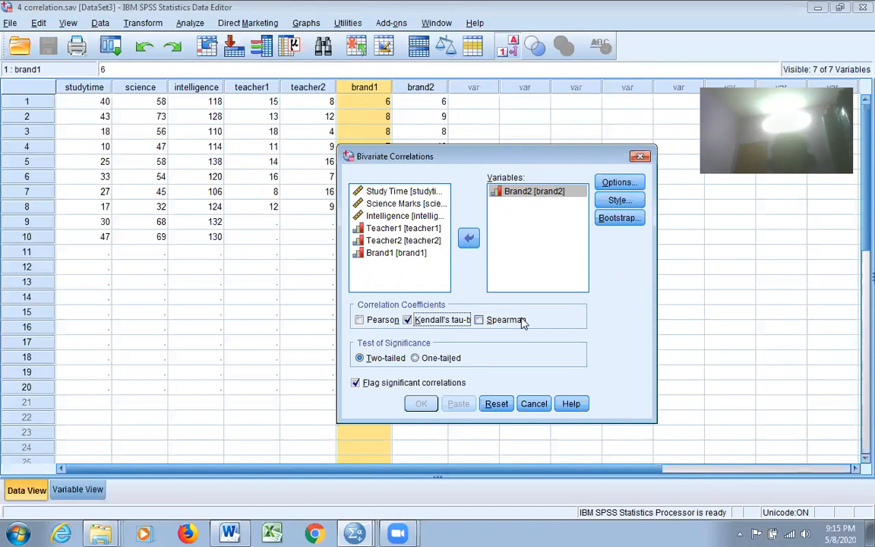
click(619, 182)
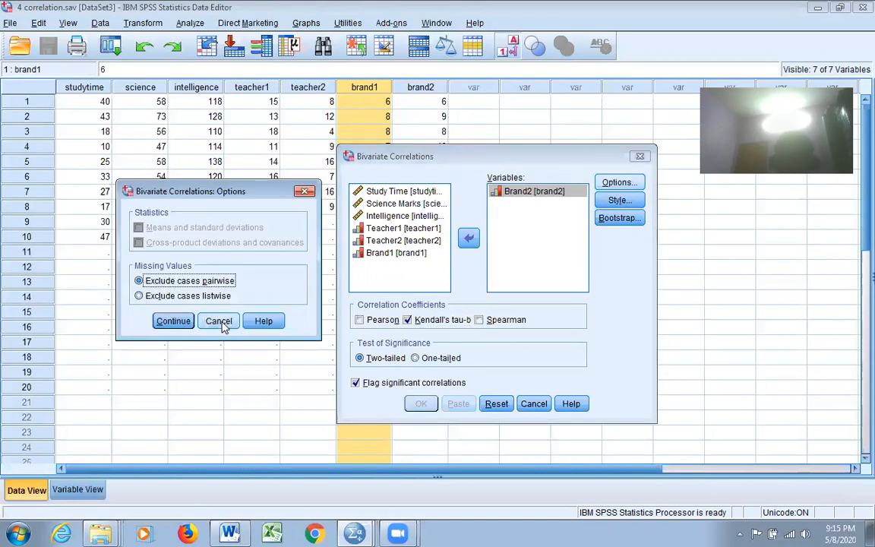
click(173, 320)
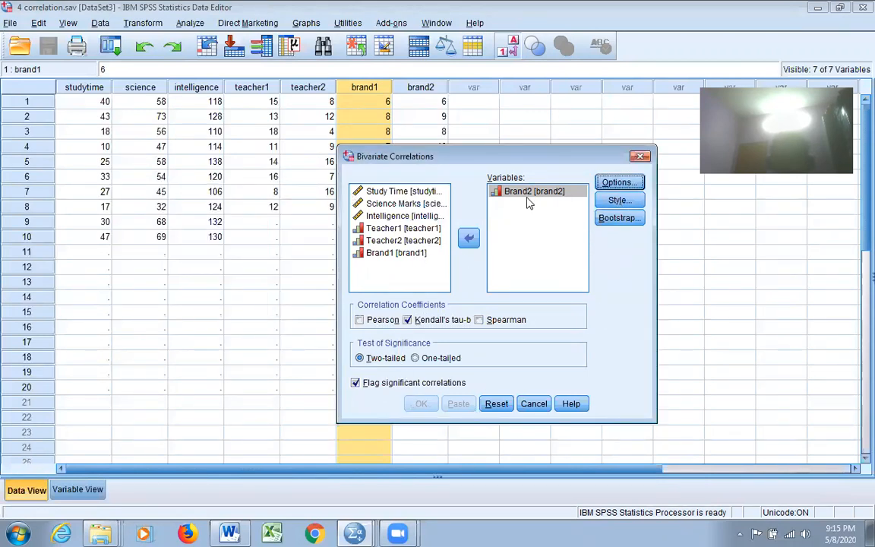
- Add Brand1 to the correlation variables and run the two-tailed Kendall's tau-b correlation
click(401, 255)
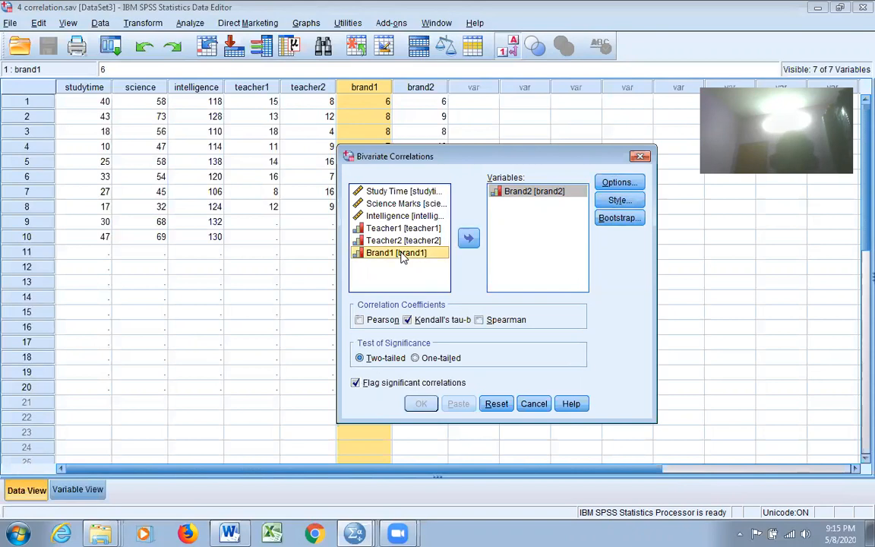
click(469, 238)
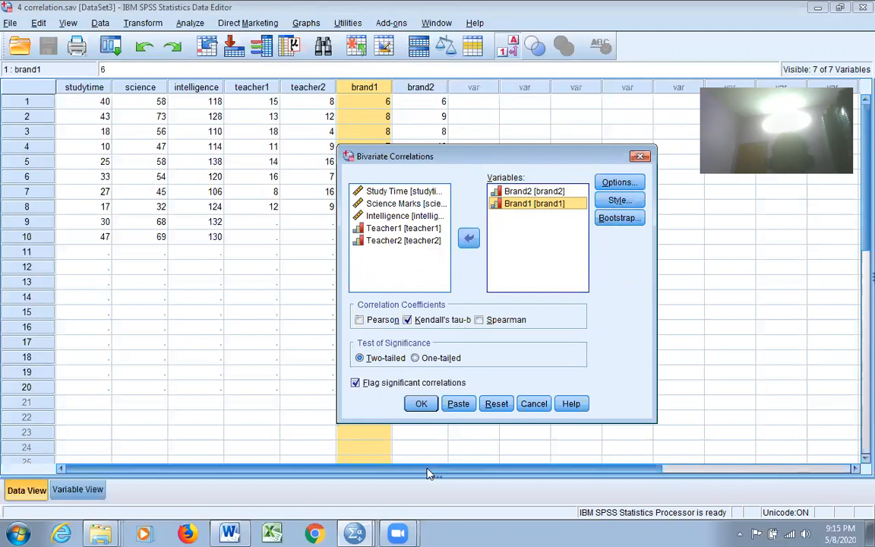
click(428, 408)
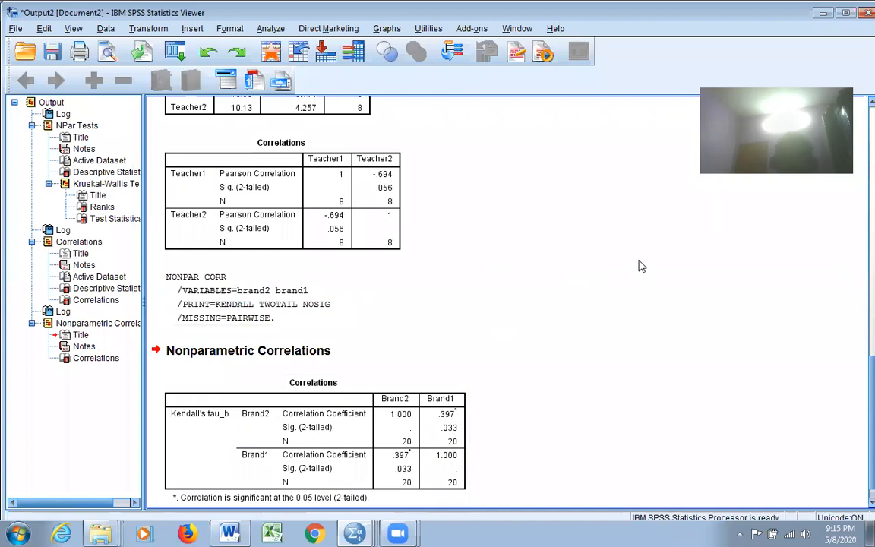
- Examine the Kendall's tau-b coefficient and significance for Brand1 and Brand2, and return to the correlation data
scroll(687, 264, down, 1)
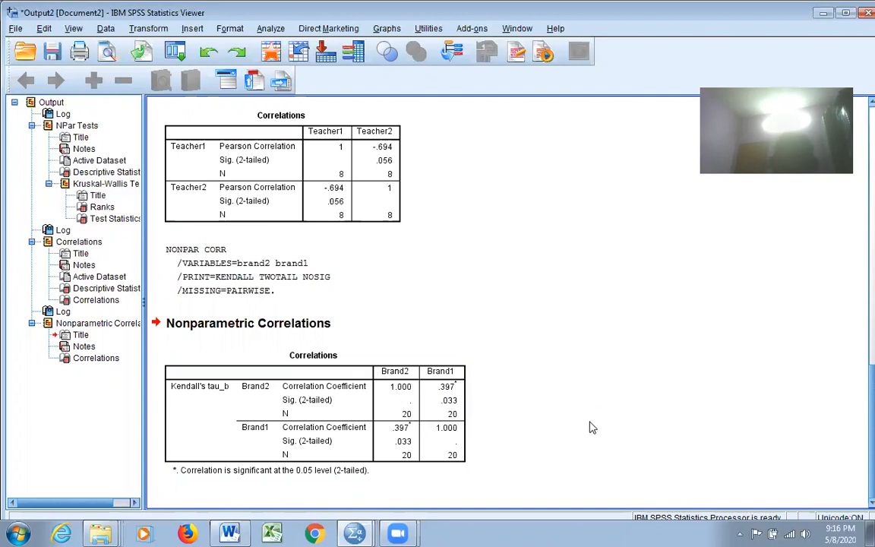
click(467, 419)
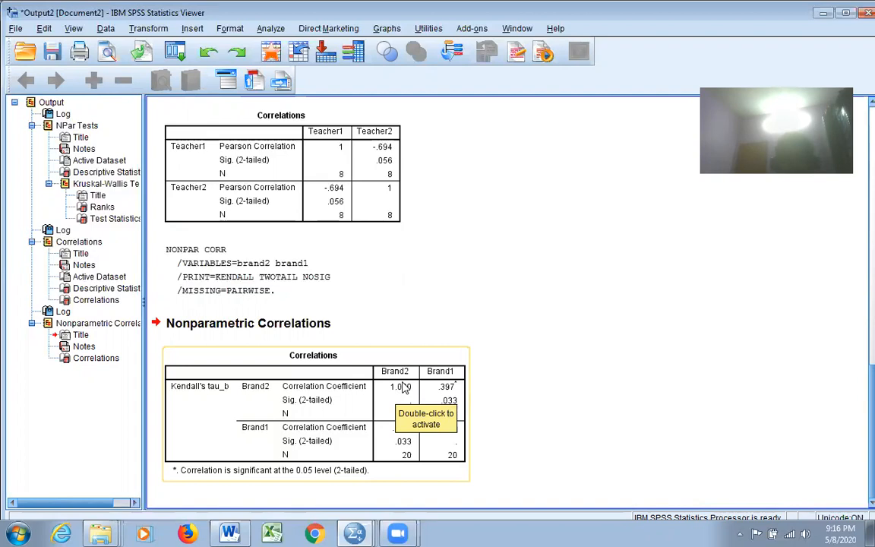
click(553, 377)
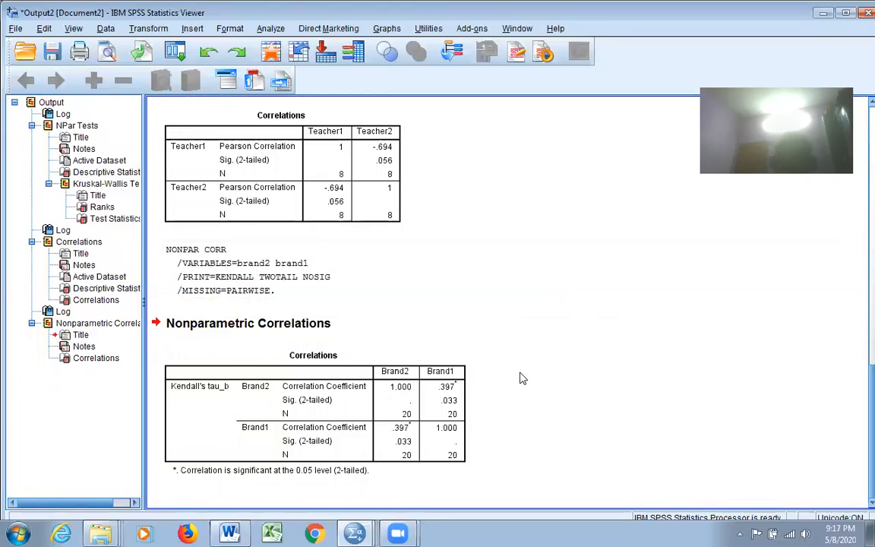
click(823, 13)
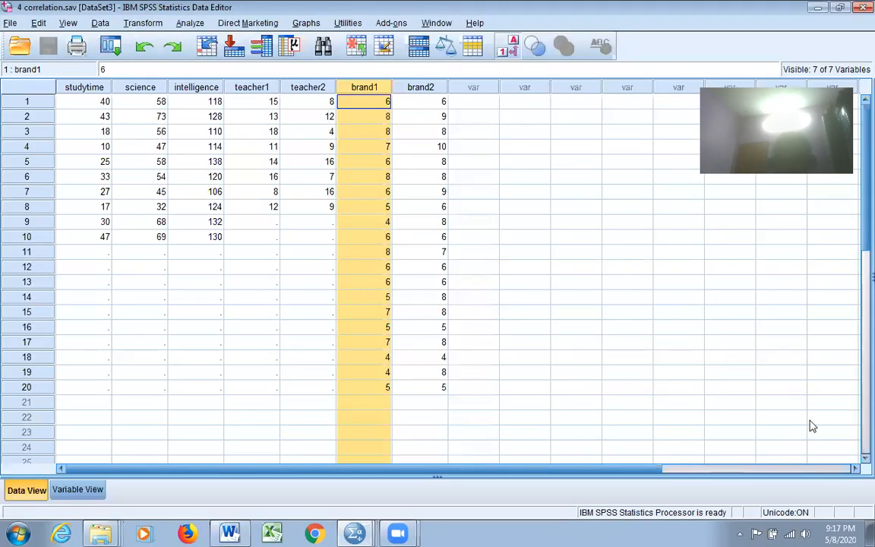